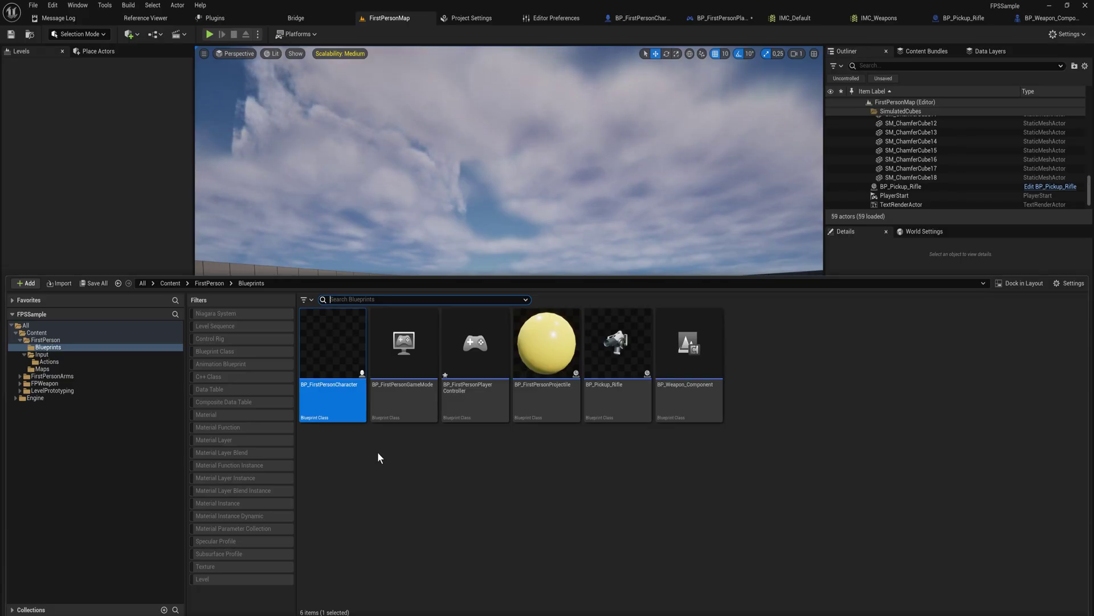
# Open the BP_FirstPersonCharacter Blueprint from the Content Drawer's Blueprints folder.
pyautogui.moveTo(339, 377)
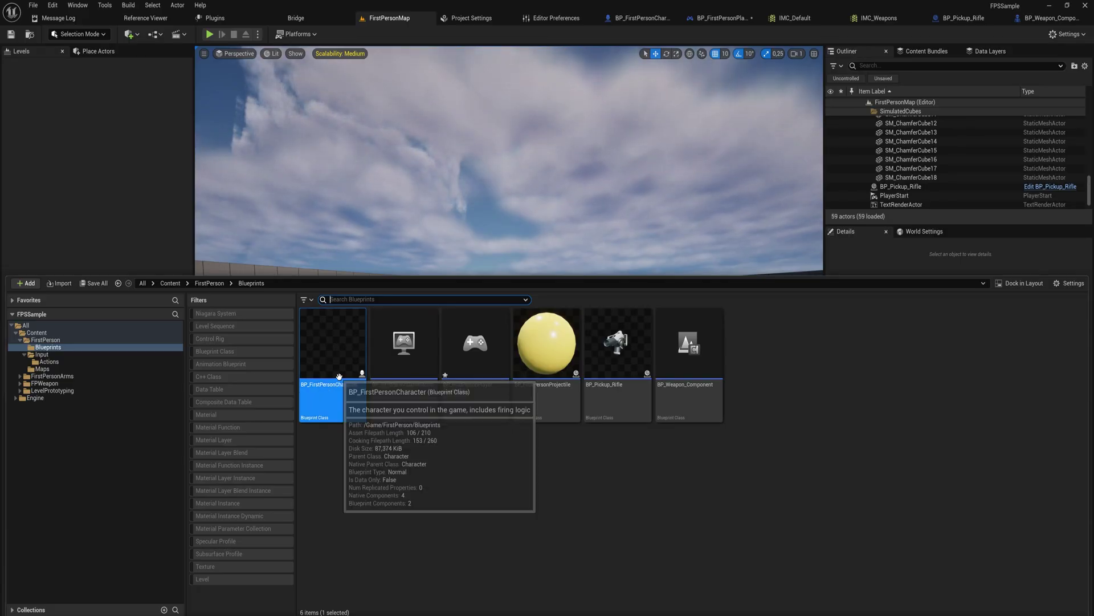
pyautogui.doubleClick(331, 383)
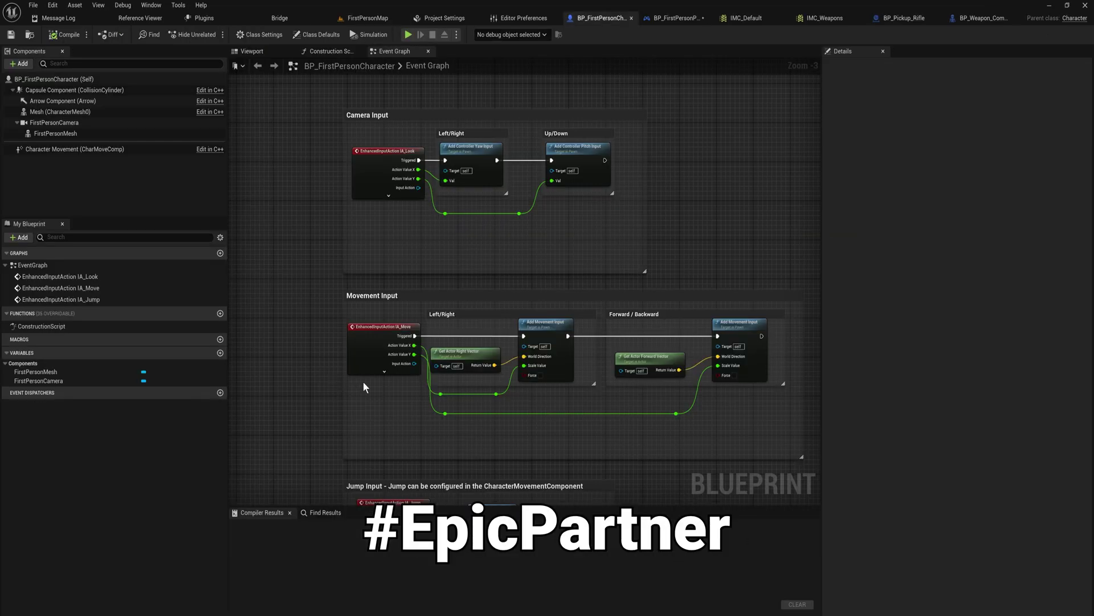
# Pan the character's Event Graph down to the Jump Input nodes.
pyautogui.moveTo(300, 373); pyautogui.dragTo(287, 238, button='right')
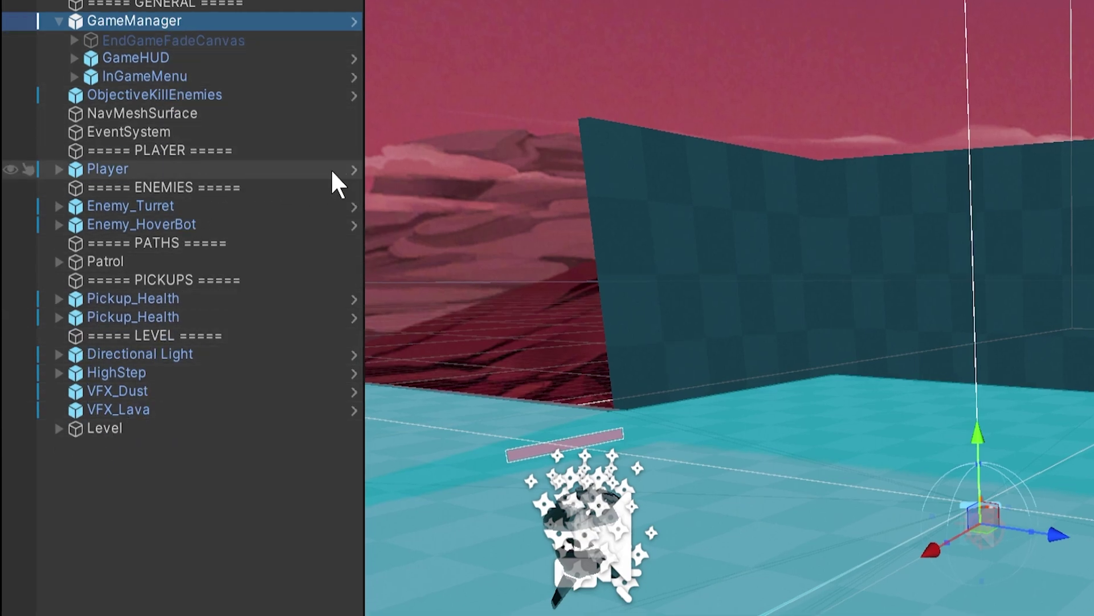
# Enter Prefab Mode on the Player prefab and select its Main Camera to inspect it.
pyautogui.click(349, 169)
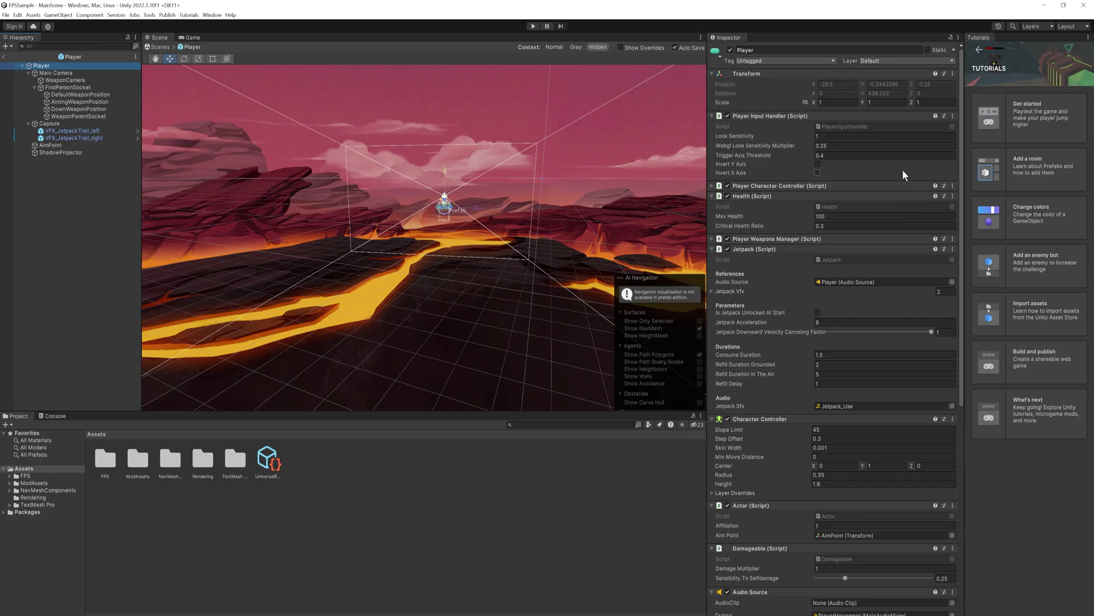
pyautogui.click(814, 136)
pyautogui.scroll(-3, 815, 138)
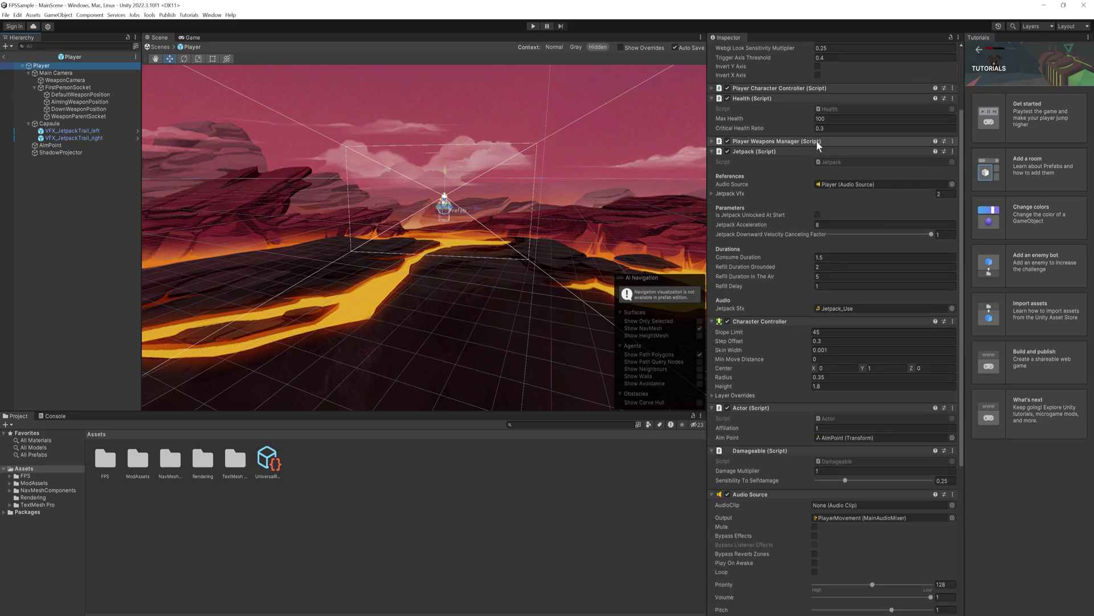
pyautogui.scroll(-3, 855, 149)
pyautogui.moveTo(962, 191); pyautogui.dragTo(952, 50)
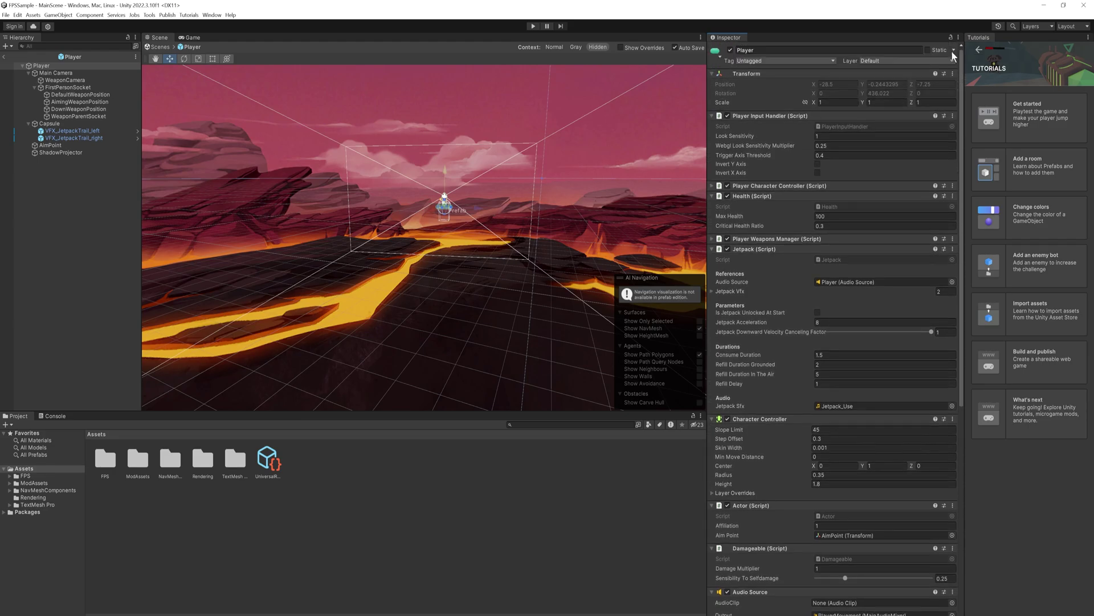
pyautogui.click(75, 71)
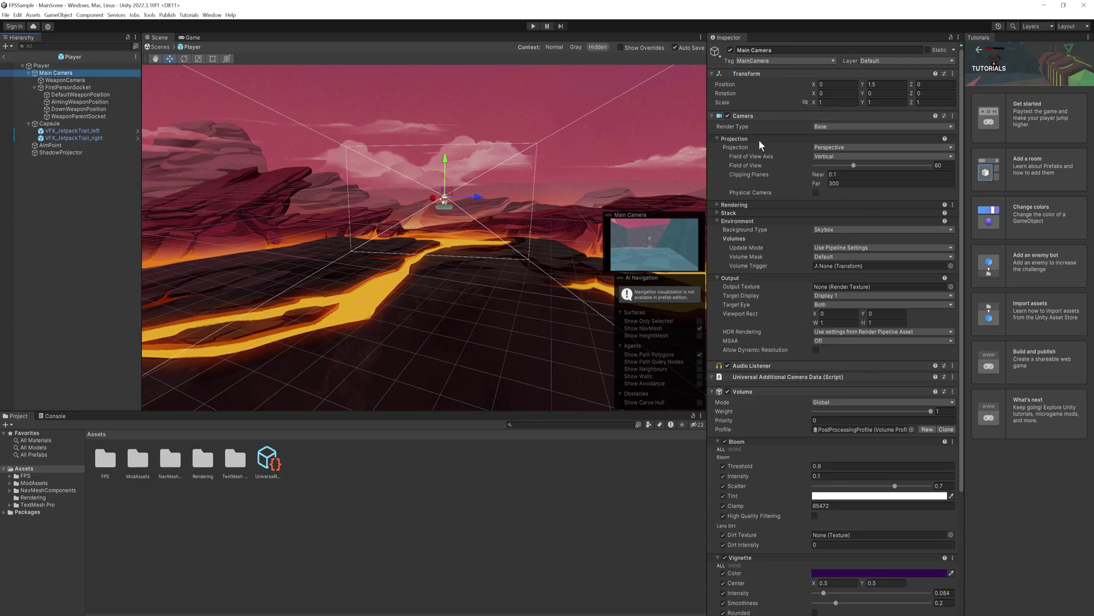
# Review the Player's Player Character Controller component, then exit Prefab Mode to MainScene.
pyautogui.click(90, 66)
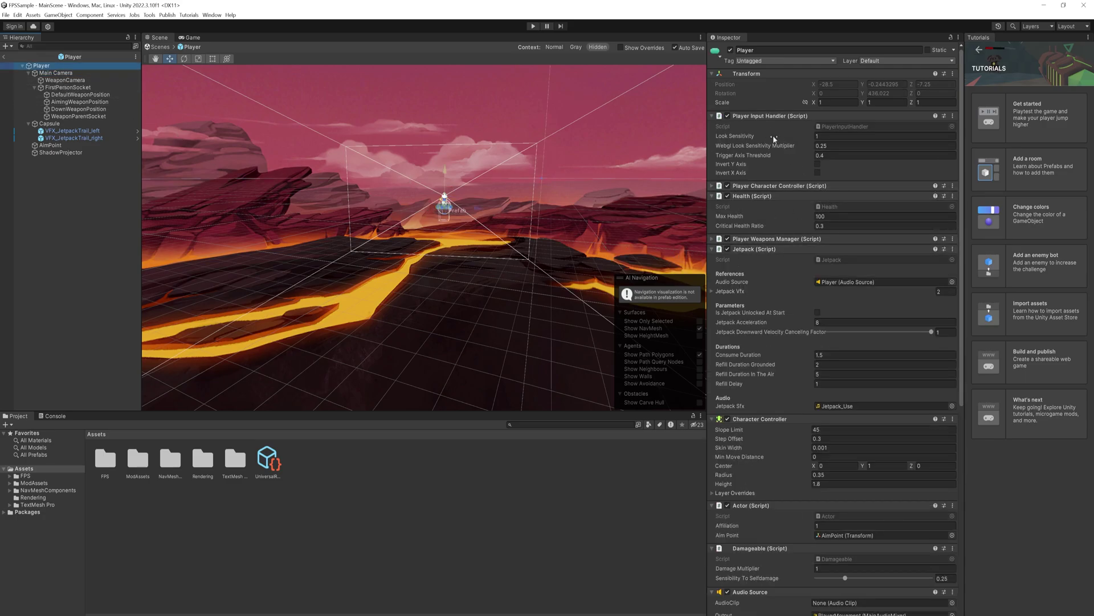
pyautogui.click(711, 186)
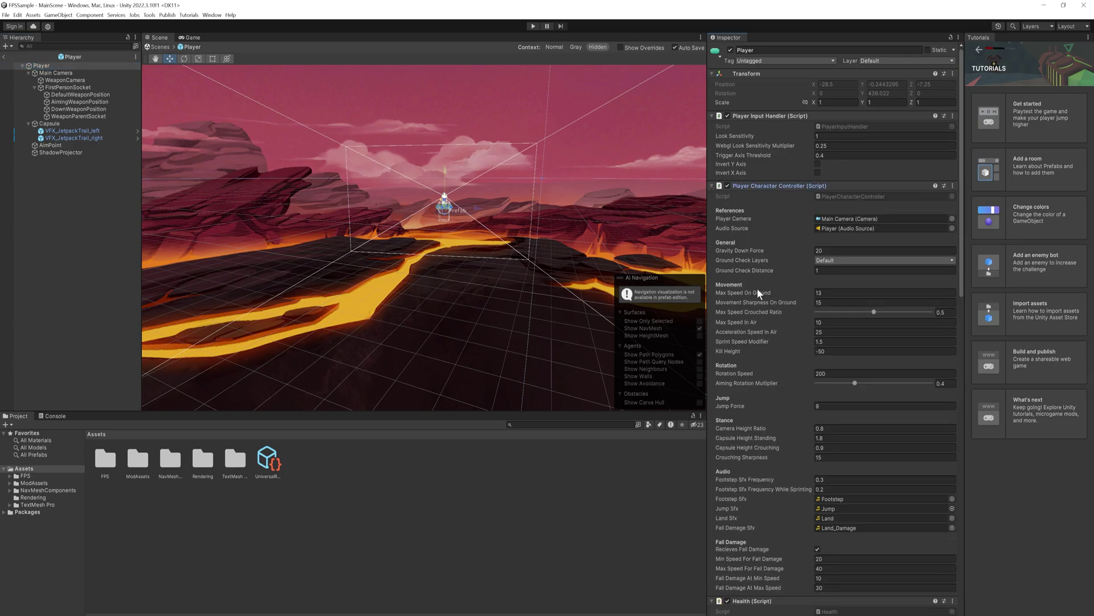
pyautogui.click(712, 184)
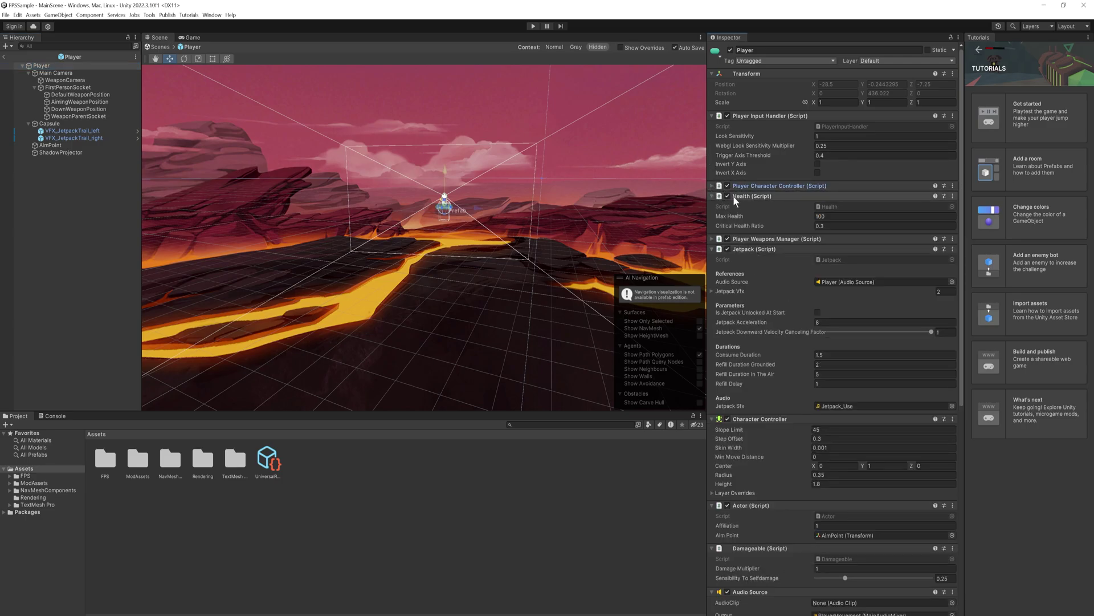
pyautogui.scroll(-5, 775, 205)
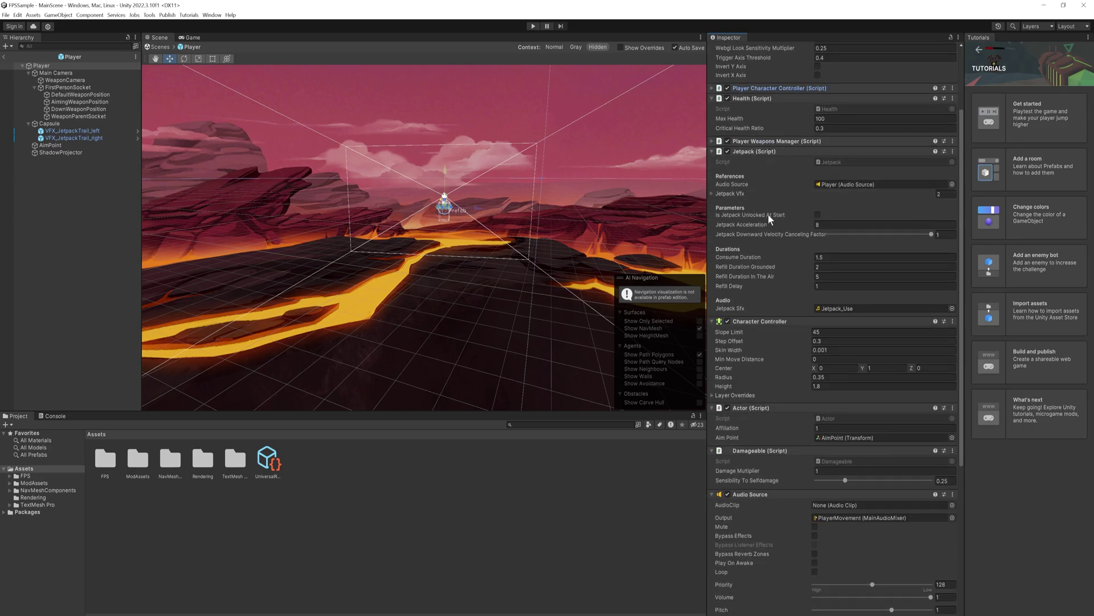
pyautogui.scroll(5, 763, 222)
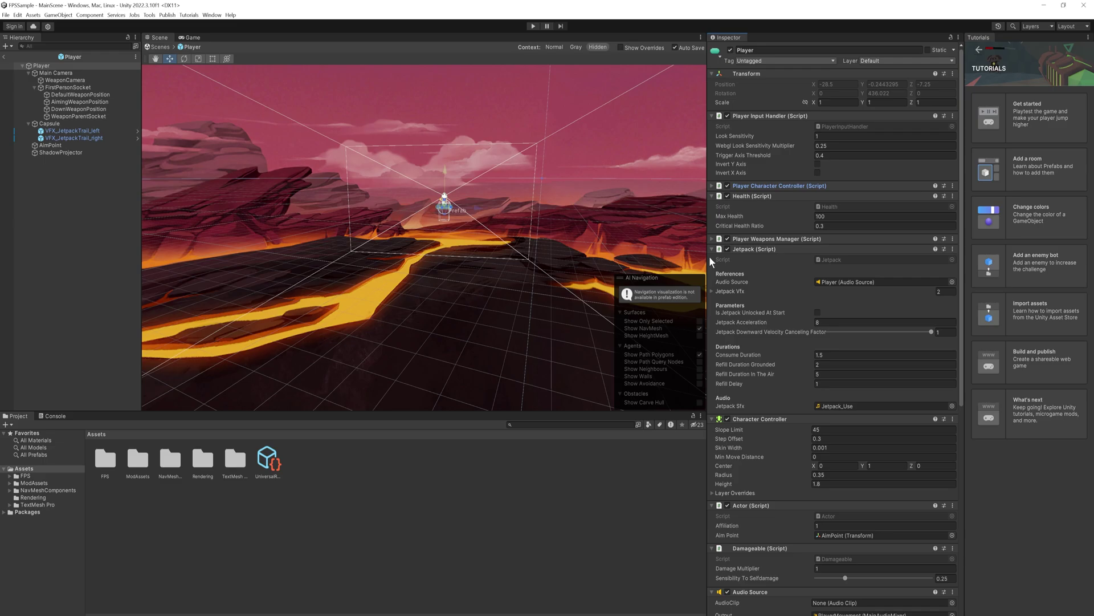
pyautogui.click(75, 68)
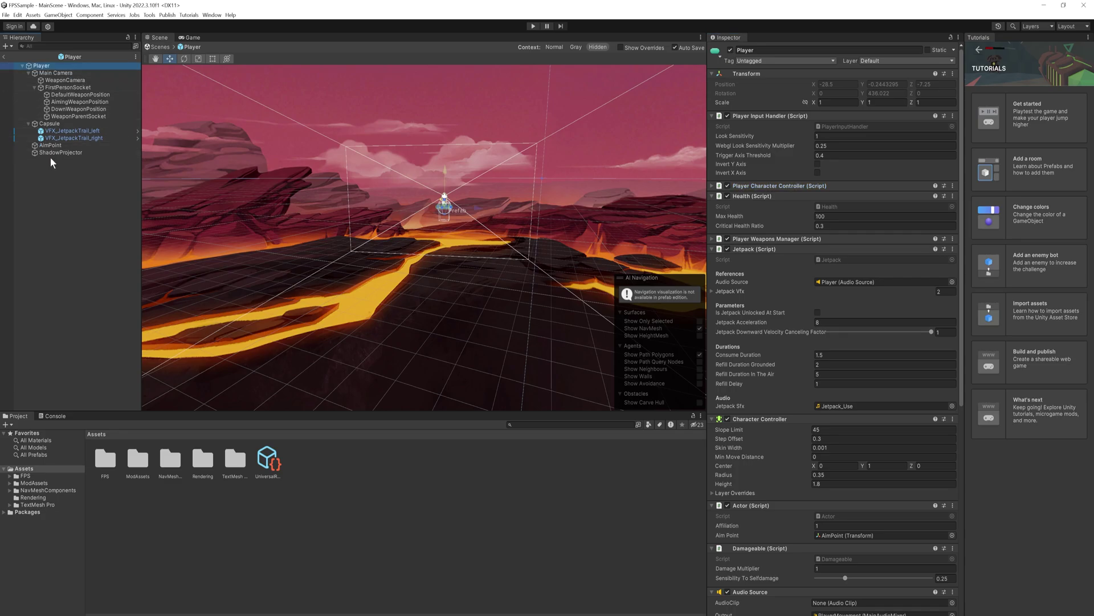
pyautogui.click(5, 57)
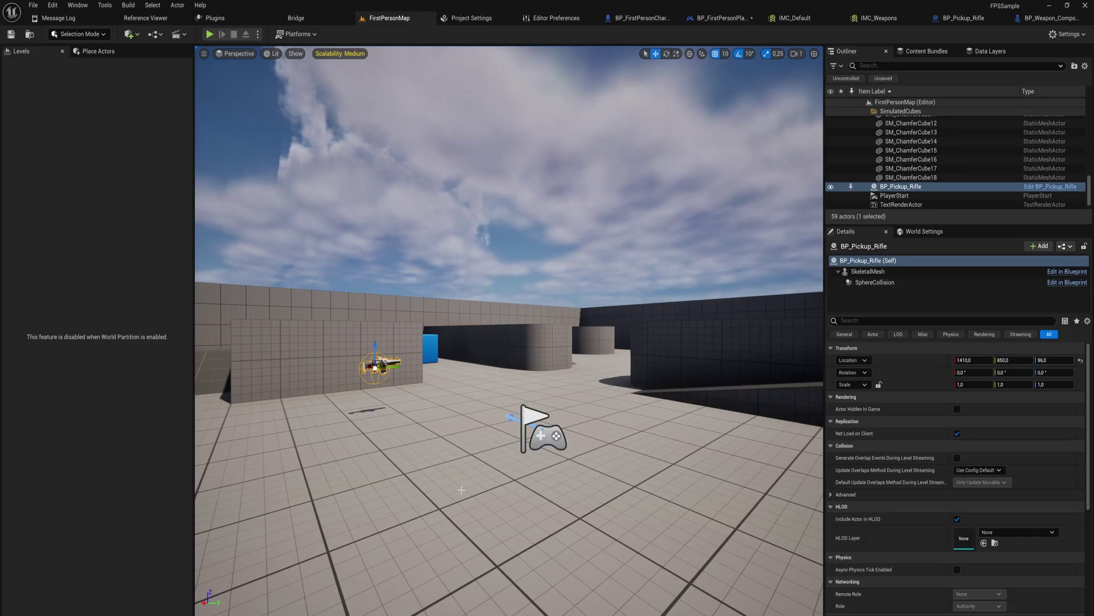
# Place a BP_FirstPersonCharacter from the Content Drawer into the level viewport.
pyautogui.moveTo(461, 489); pyautogui.dragTo(479, 513)
pyautogui.hotkey('ctrl', 'space')
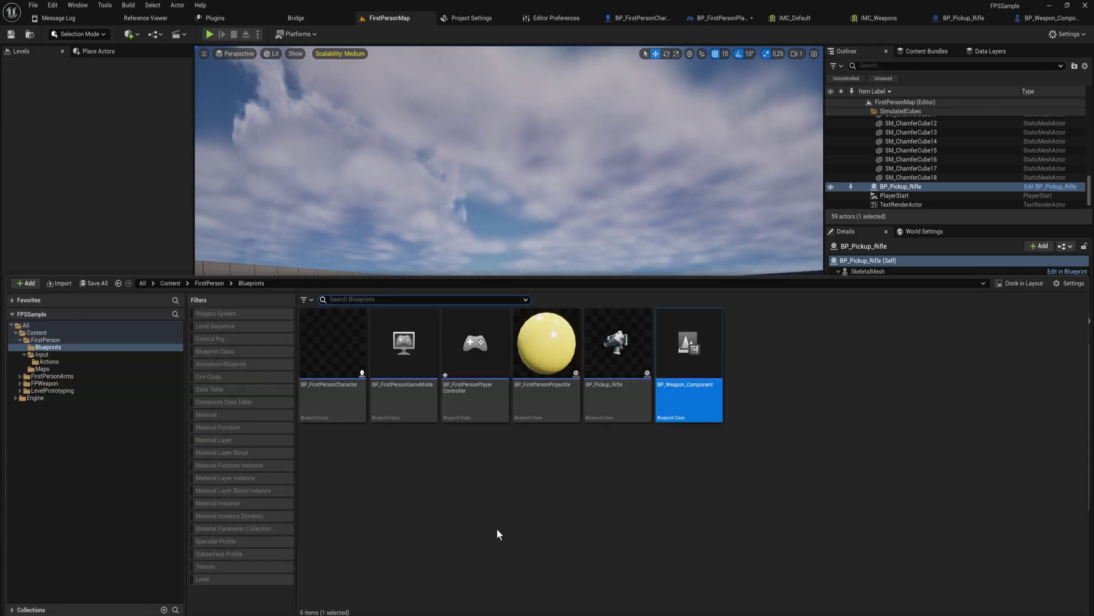
pyautogui.moveTo(340, 411)
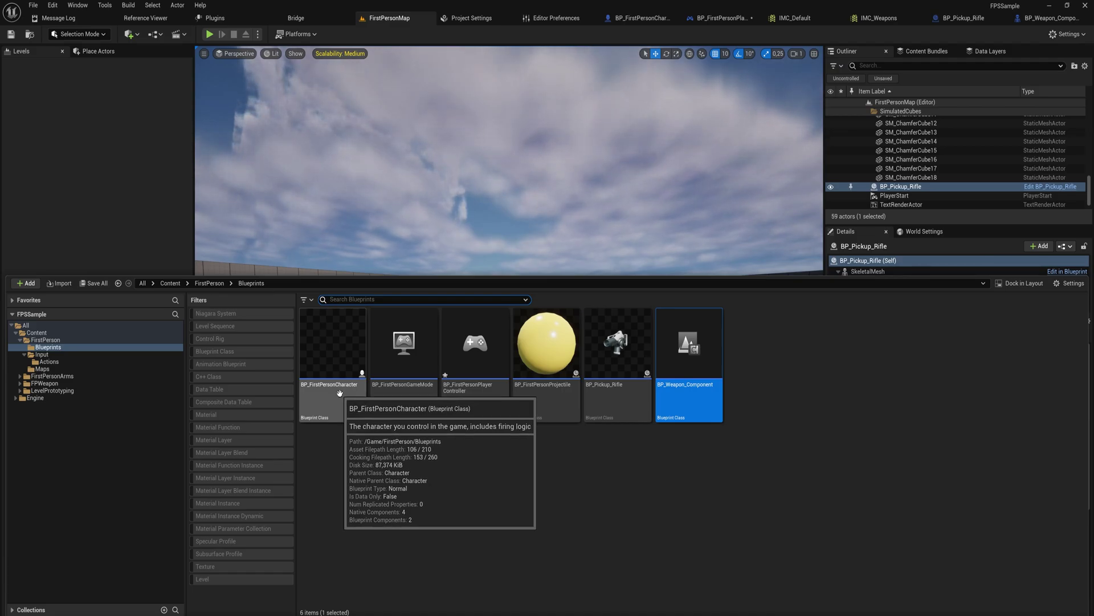
pyautogui.moveTo(331, 386); pyautogui.dragTo(450, 409)
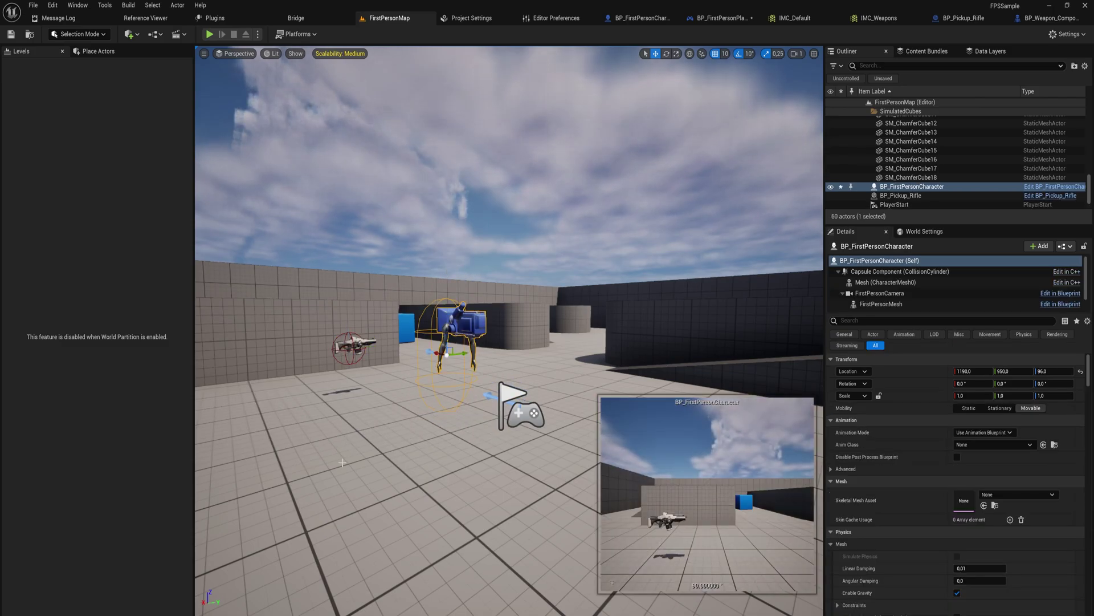
# Delete the placed character and bring back the Blueprints folder in the Content Drawer.
pyautogui.press('Delete')
pyautogui.hotkey('ctrl', 'space')
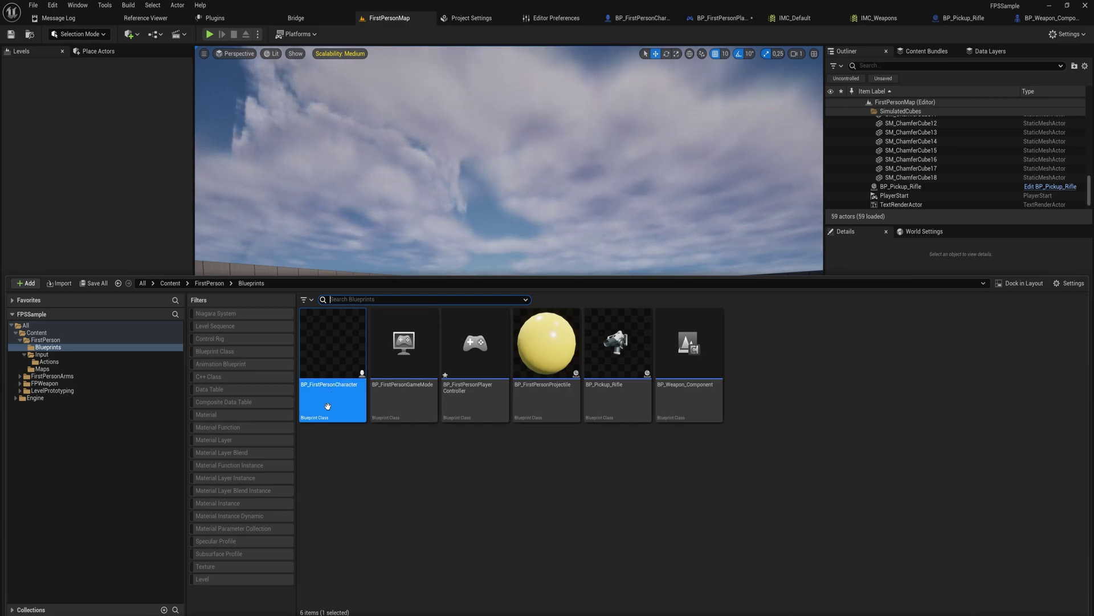
pyautogui.moveTo(339, 377)
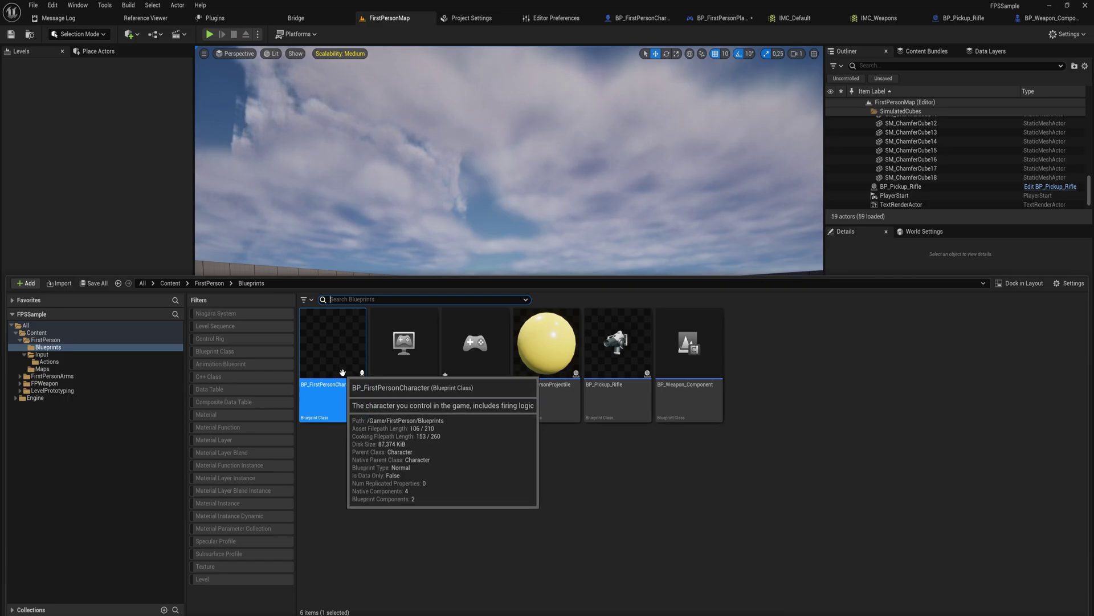
# Open BP_FirstPersonCharacter and pan its Event Graph between the Camera Input and Jump Input groups.
pyautogui.doubleClick(332, 375)
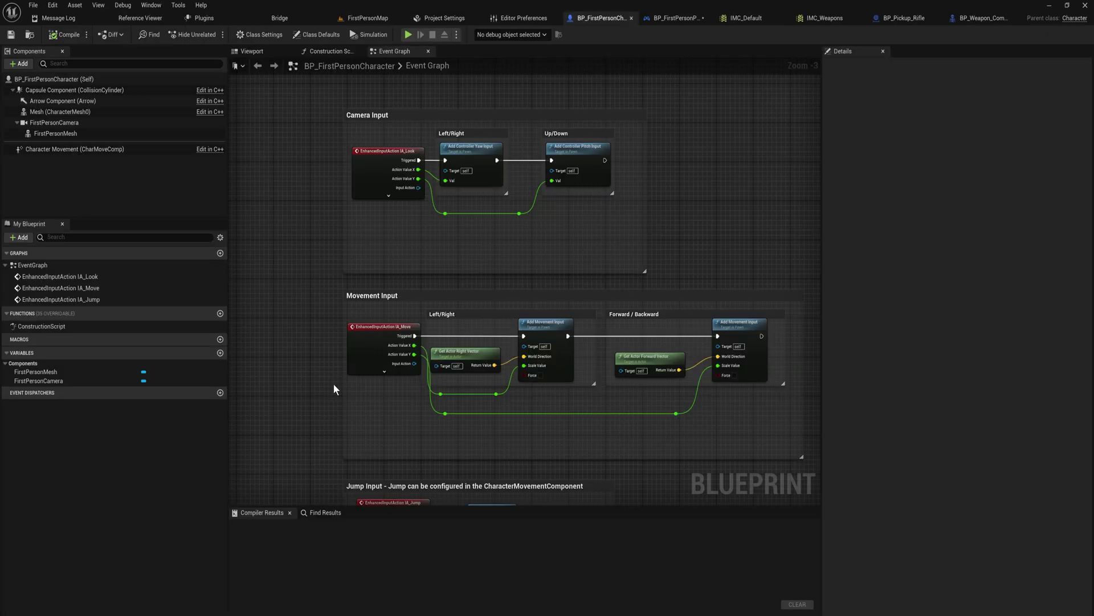
pyautogui.moveTo(293, 369); pyautogui.dragTo(286, 233, button='right')
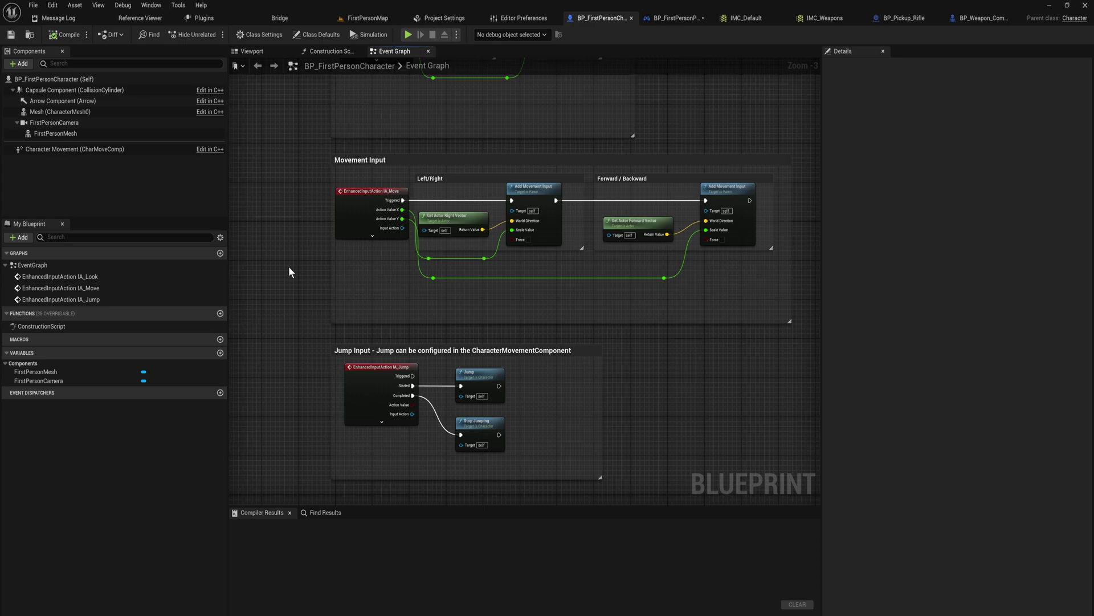
pyautogui.moveTo(289, 266); pyautogui.dragTo(296, 355, button='right')
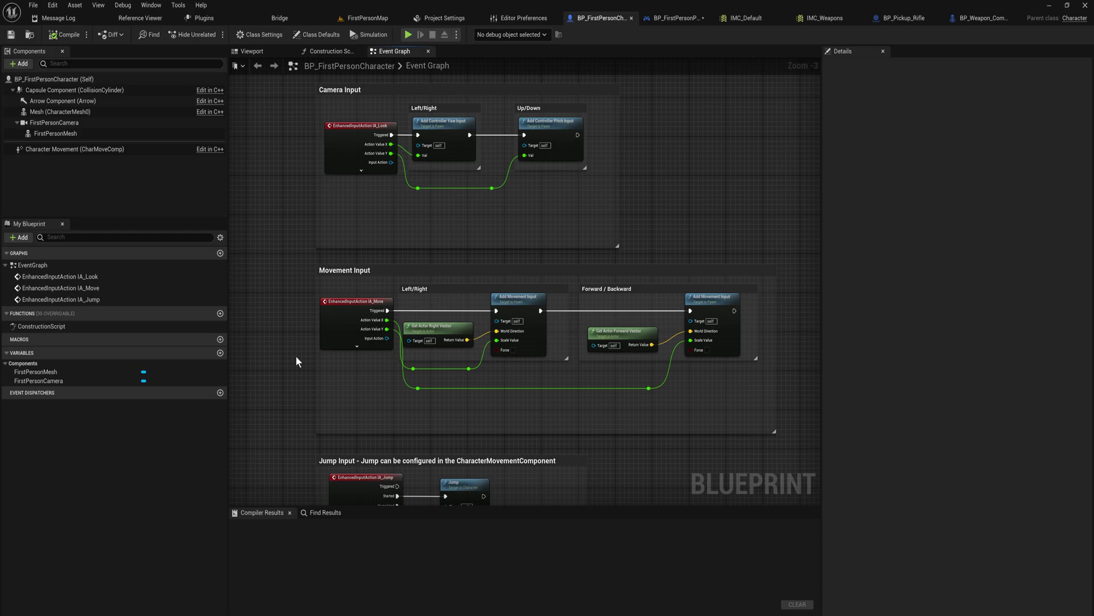
pyautogui.moveTo(375, 435); pyautogui.dragTo(370, 325, button='right')
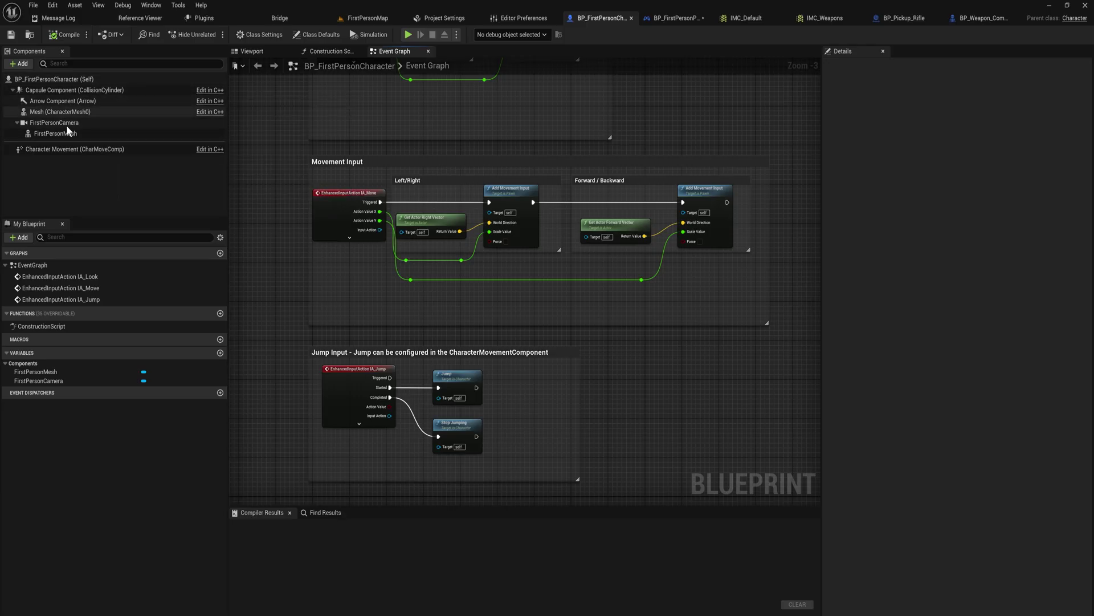
# Frame and box-select the Camera Input and Movement Input nodes.
pyautogui.moveTo(113, 138); pyautogui.dragTo(203, 200)
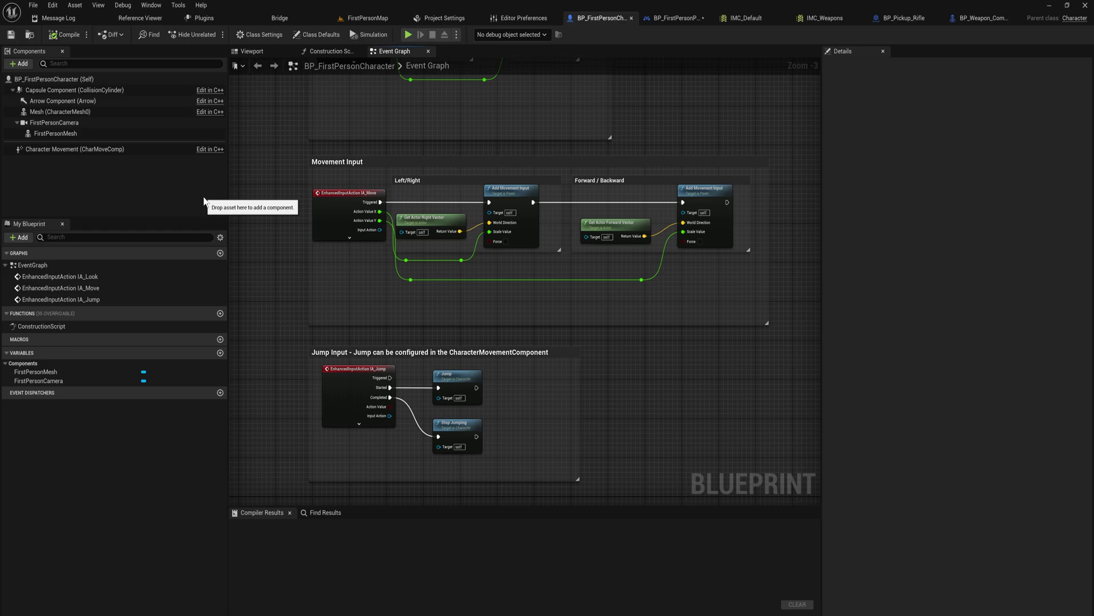
pyautogui.moveTo(290, 300); pyautogui.dragTo(327, 445, button='right')
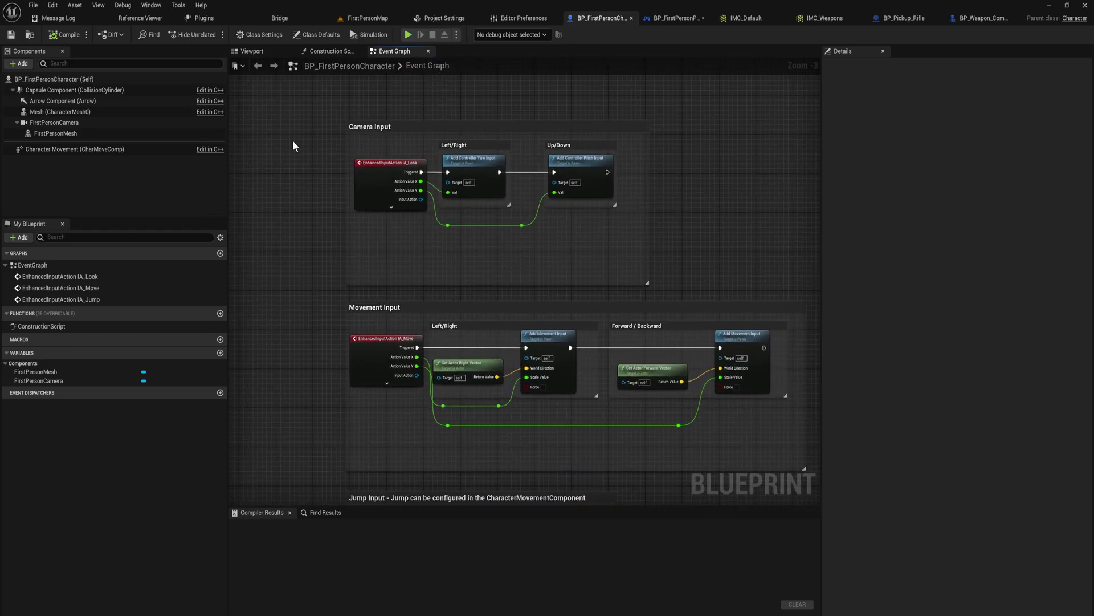
pyautogui.moveTo(293, 146); pyautogui.dragTo(761, 483)
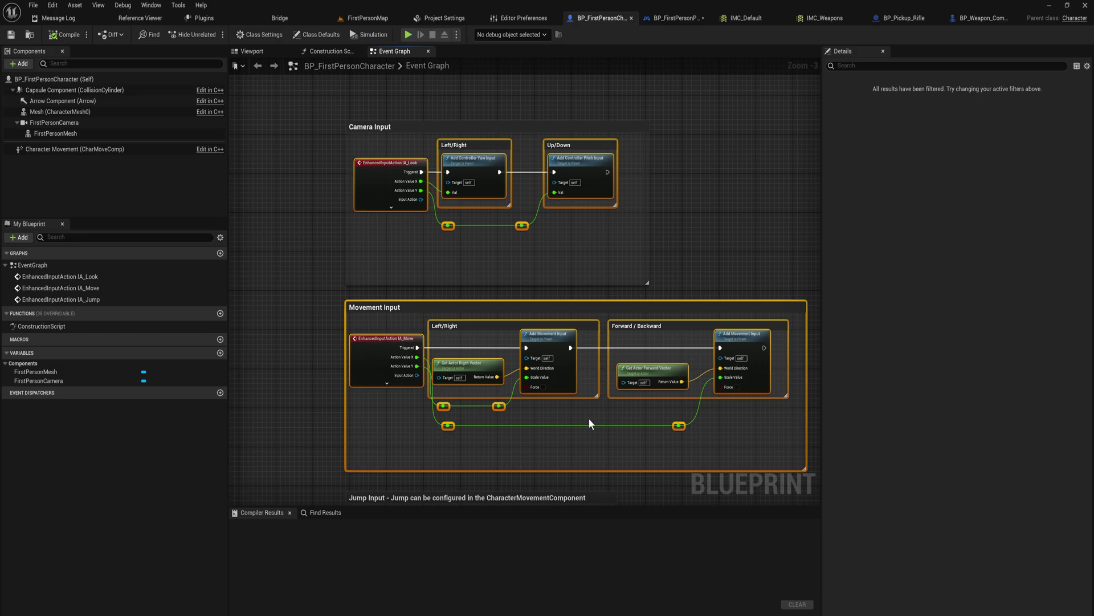
pyautogui.moveTo(590, 418); pyautogui.dragTo(597, 248, button='right')
pyautogui.moveTo(684, 430); pyautogui.dragTo(372, 341)
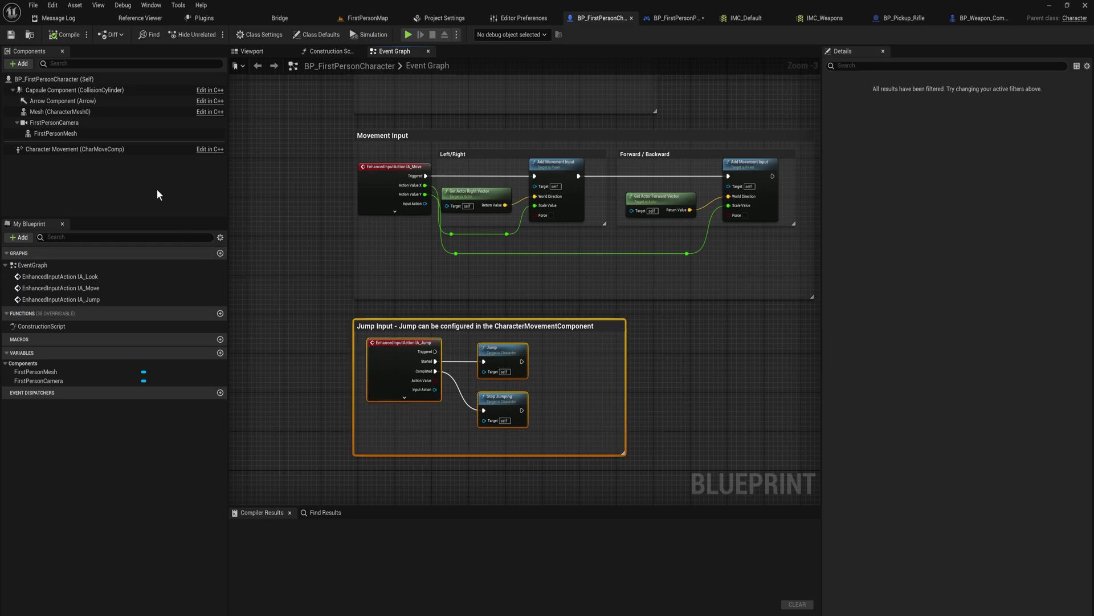
pyautogui.click(129, 176)
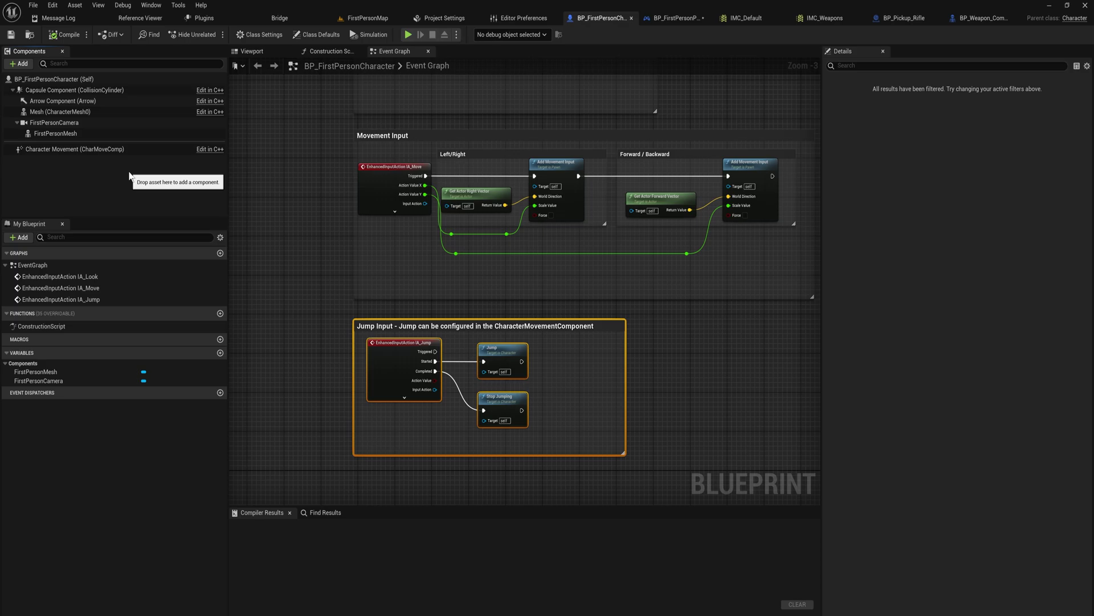
pyautogui.moveTo(556, 213); pyautogui.dragTo(484, 332, button='right')
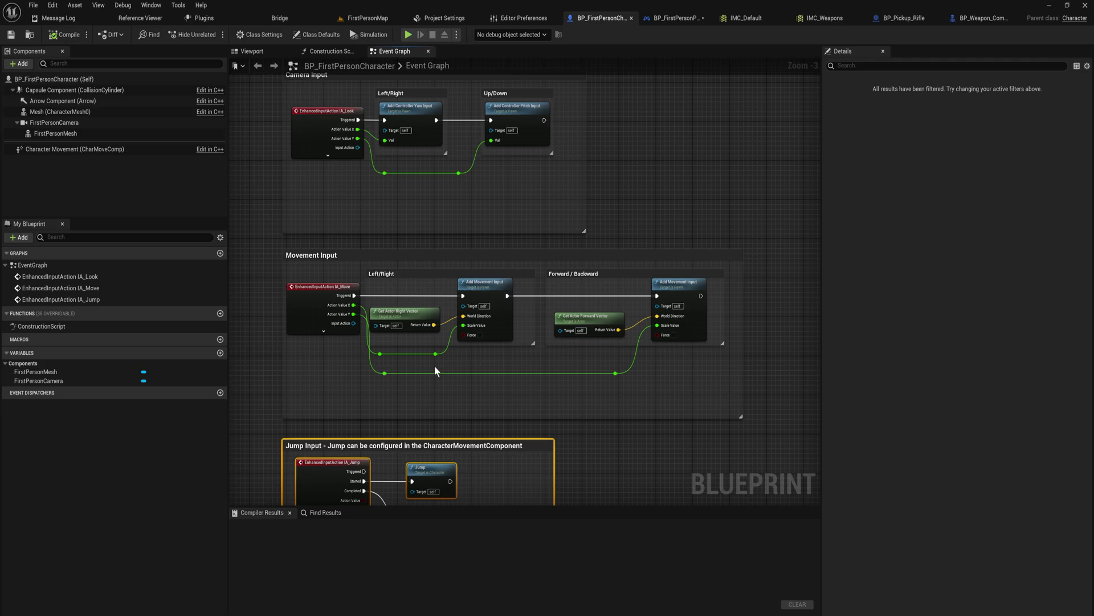
pyautogui.moveTo(435, 369); pyautogui.dragTo(468, 383, button='right')
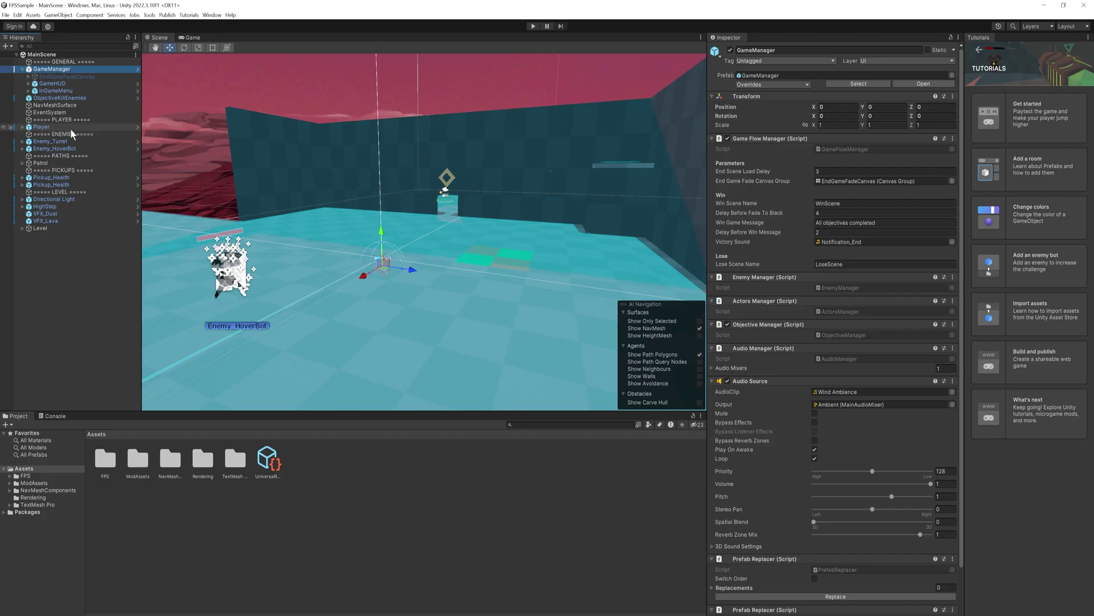
# Enter Prefab Mode on the Player prefab from the Hierarchy.
pyautogui.click(136, 127)
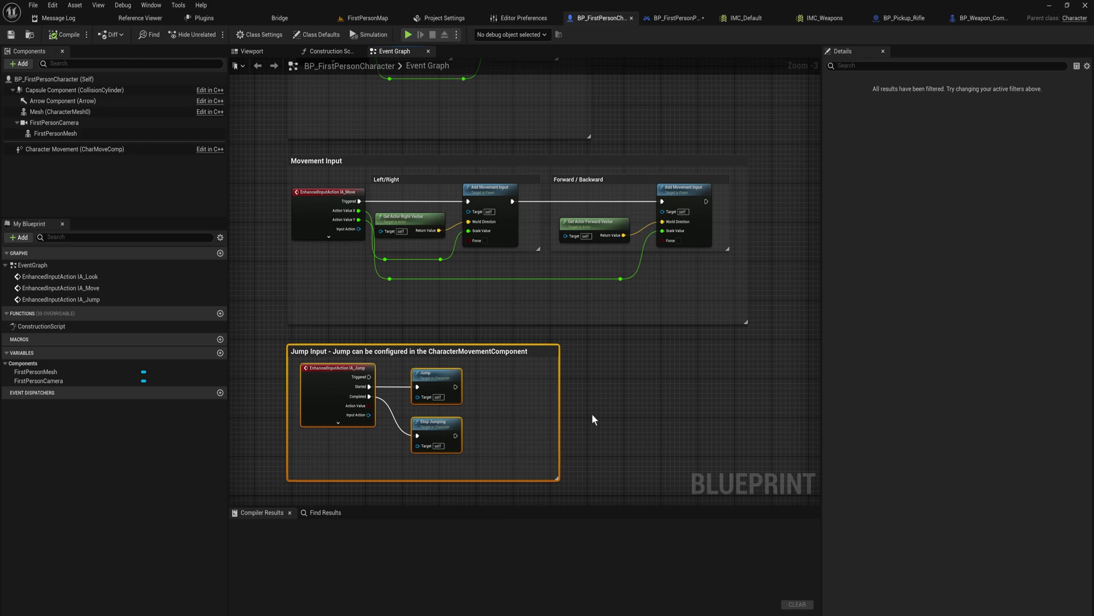
# Open BP_FirstPersonPlayerController from the Content Drawer's FirstPerson/Blueprints folder.
pyautogui.moveTo(593, 416); pyautogui.dragTo(579, 413, button='right')
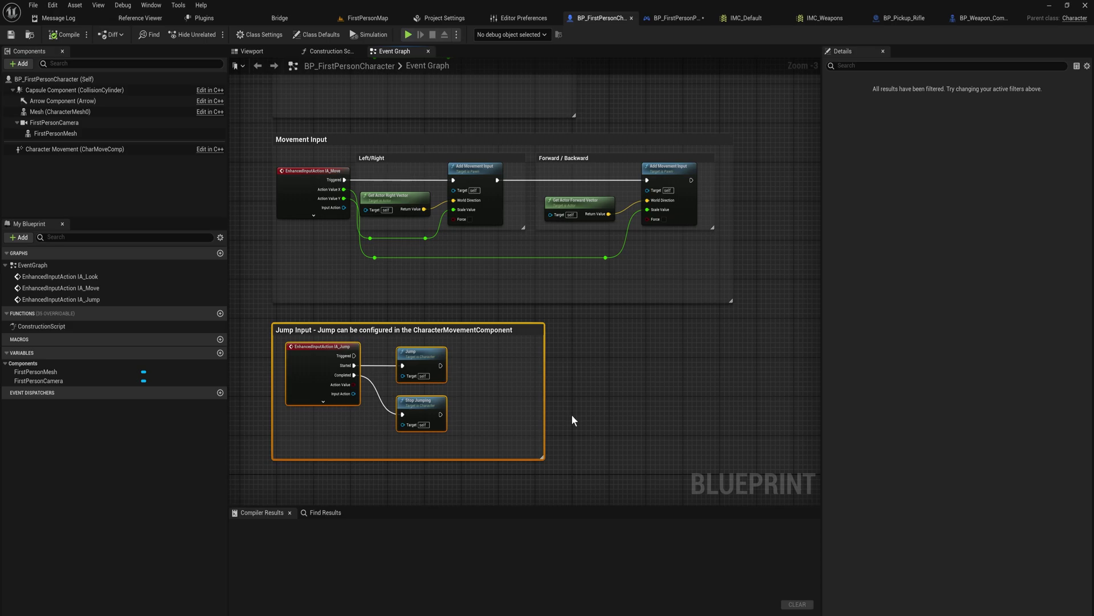
pyautogui.hotkey('ctrl', 'space')
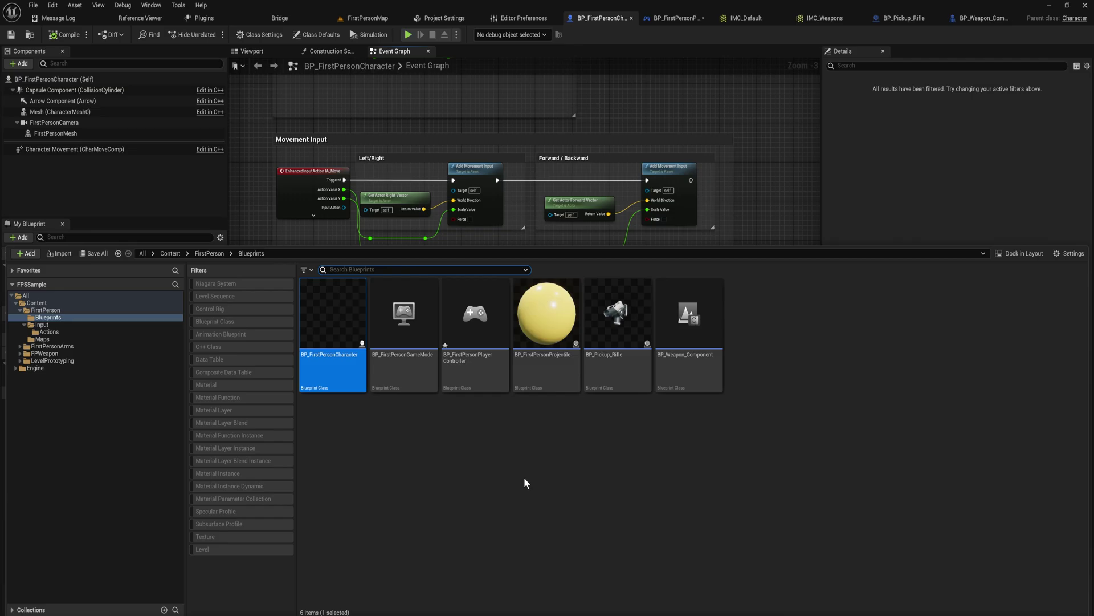
pyautogui.moveTo(347, 338)
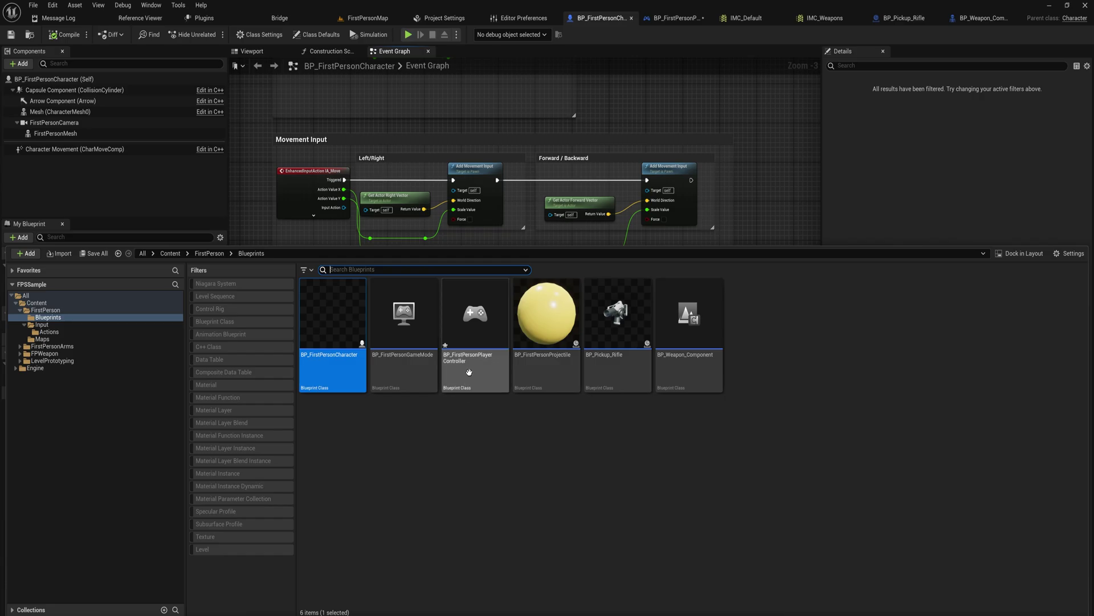
pyautogui.moveTo(489, 378)
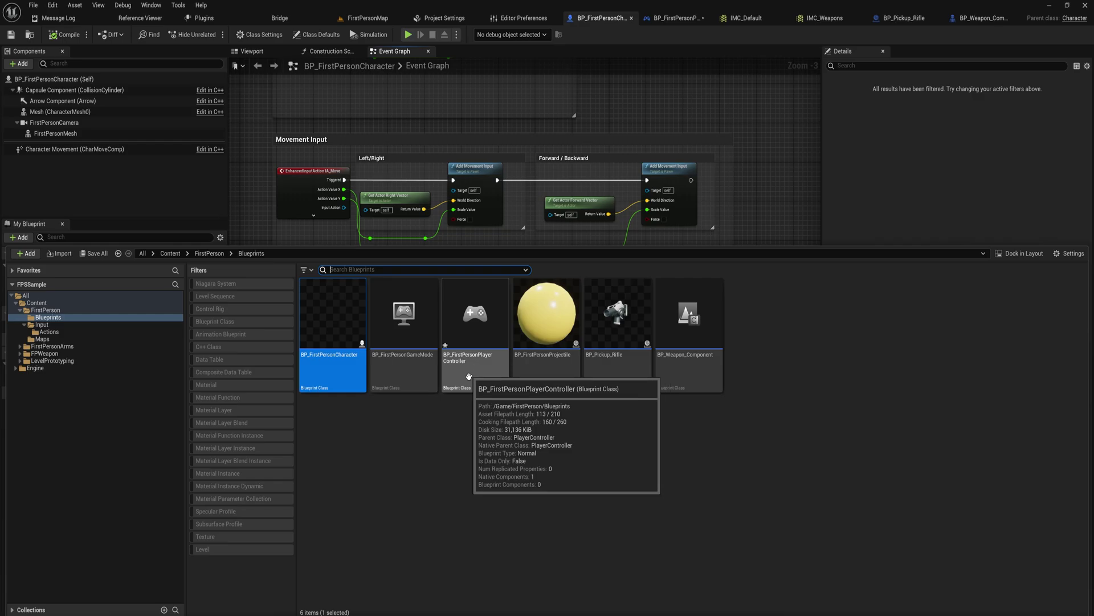
pyautogui.doubleClick(479, 356)
# Browse from the Add Mapping Context node to IMC_Default and open it.
pyautogui.moveTo(353, 409); pyautogui.dragTo(746, 223)
pyautogui.click(679, 416)
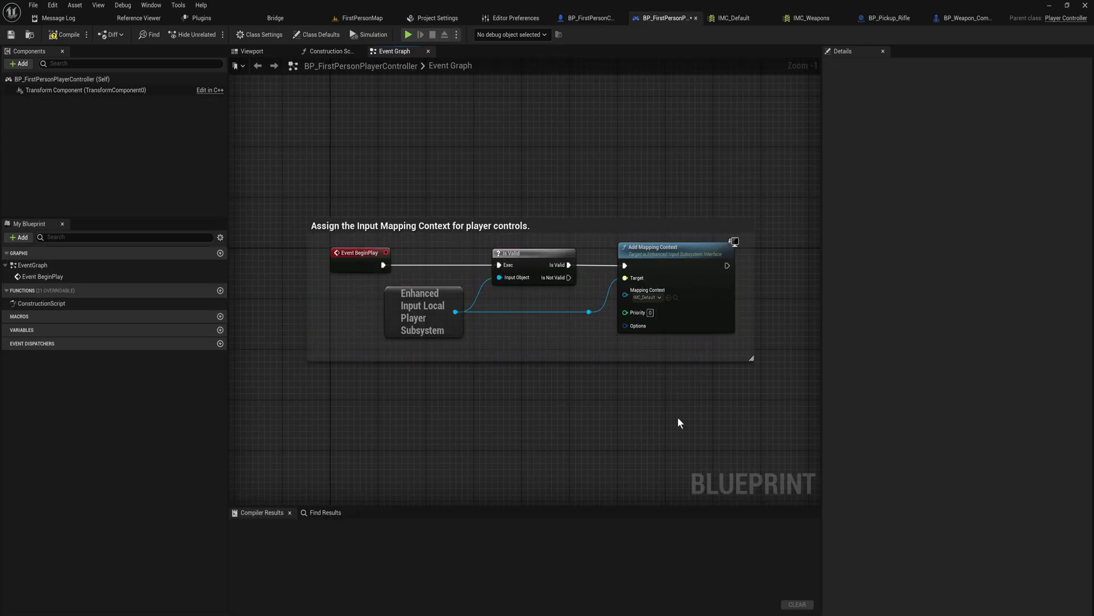
pyautogui.click(676, 297)
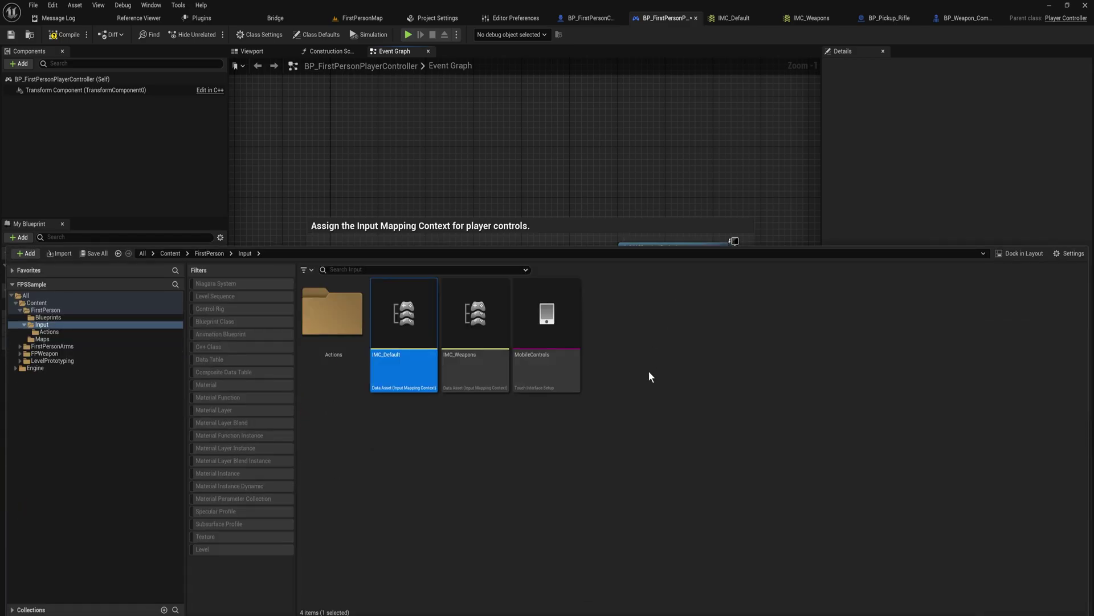
pyautogui.doubleClick(398, 356)
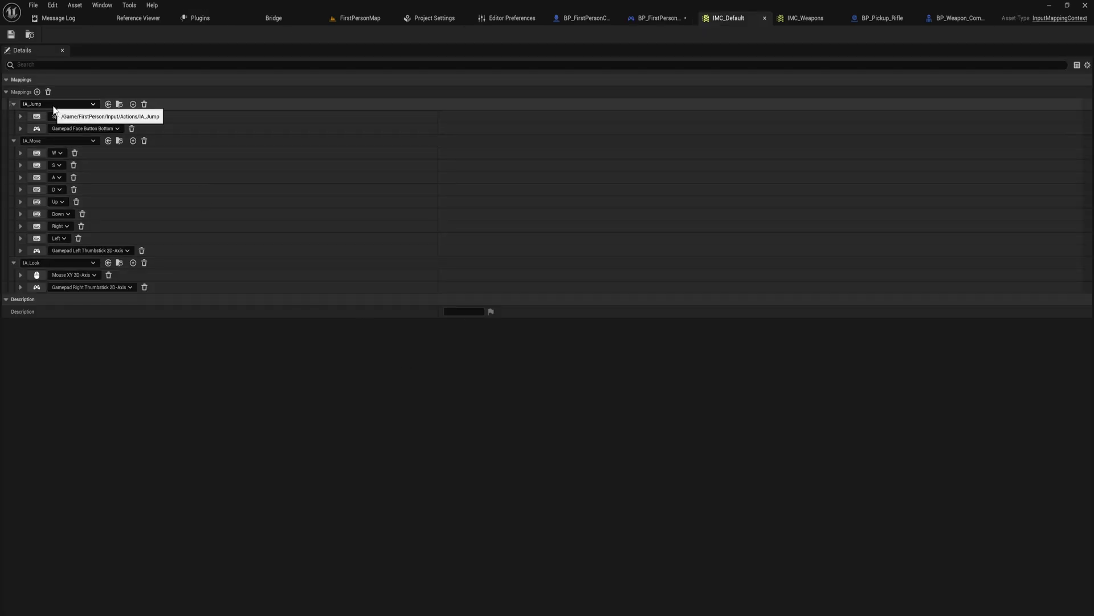
# Locate the IA_Jump input action asset and open it.
pyautogui.click(120, 104)
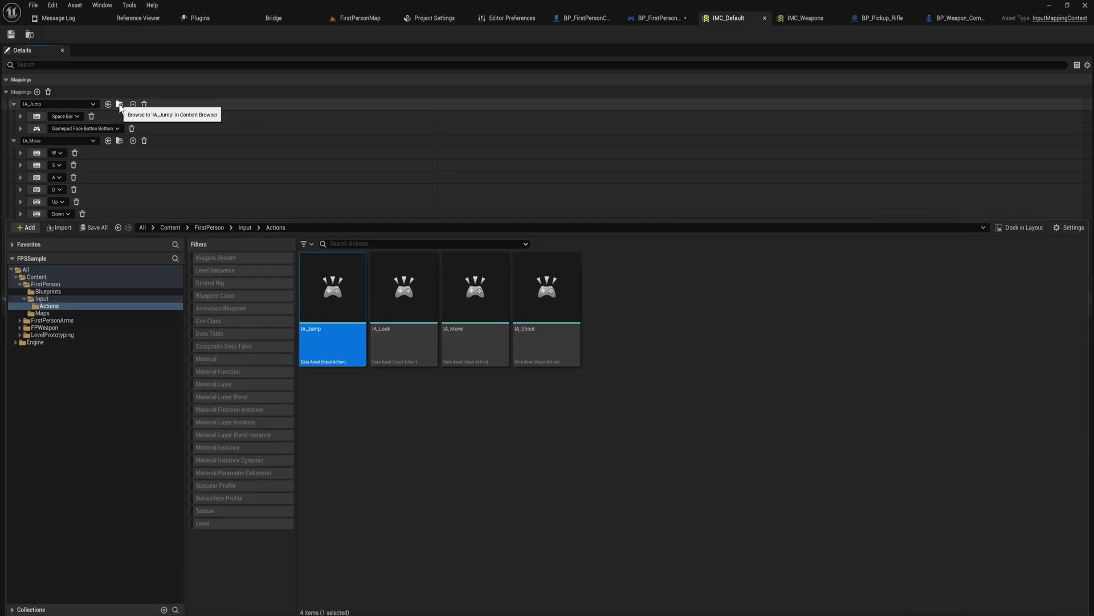
pyautogui.click(330, 394)
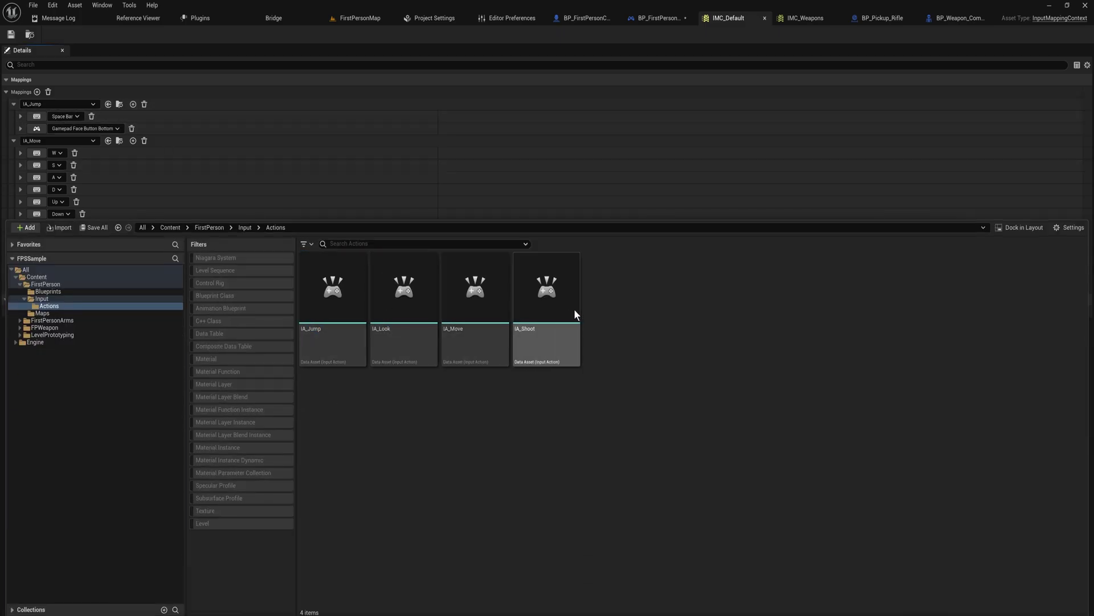
pyautogui.doubleClick(339, 331)
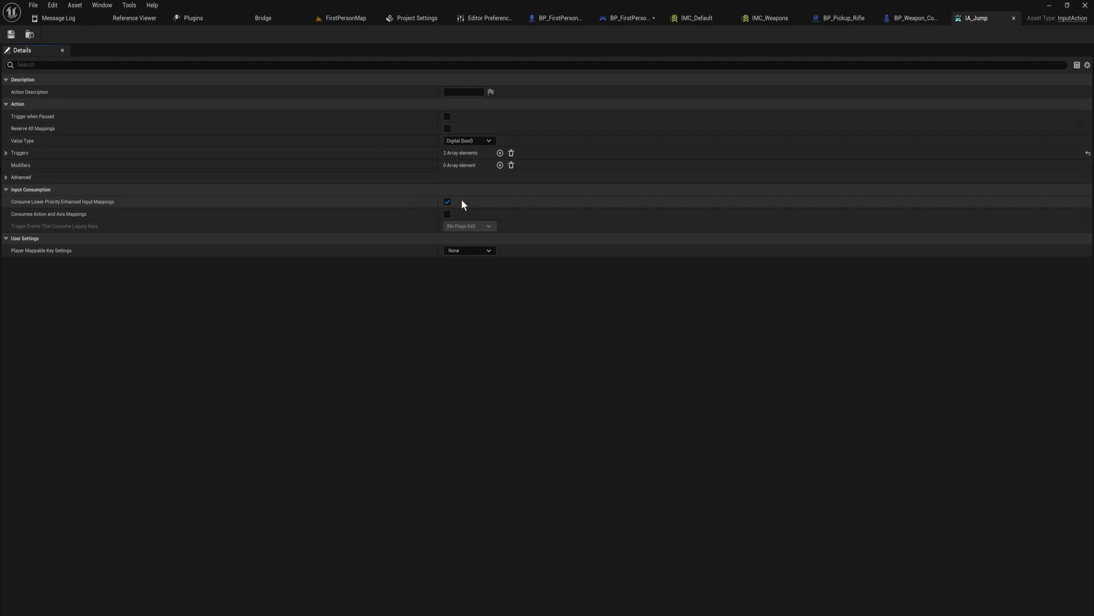
# Reopen IMC_Default from the Content Drawer's Input folder.
pyautogui.hotkey('ctrl', 'space')
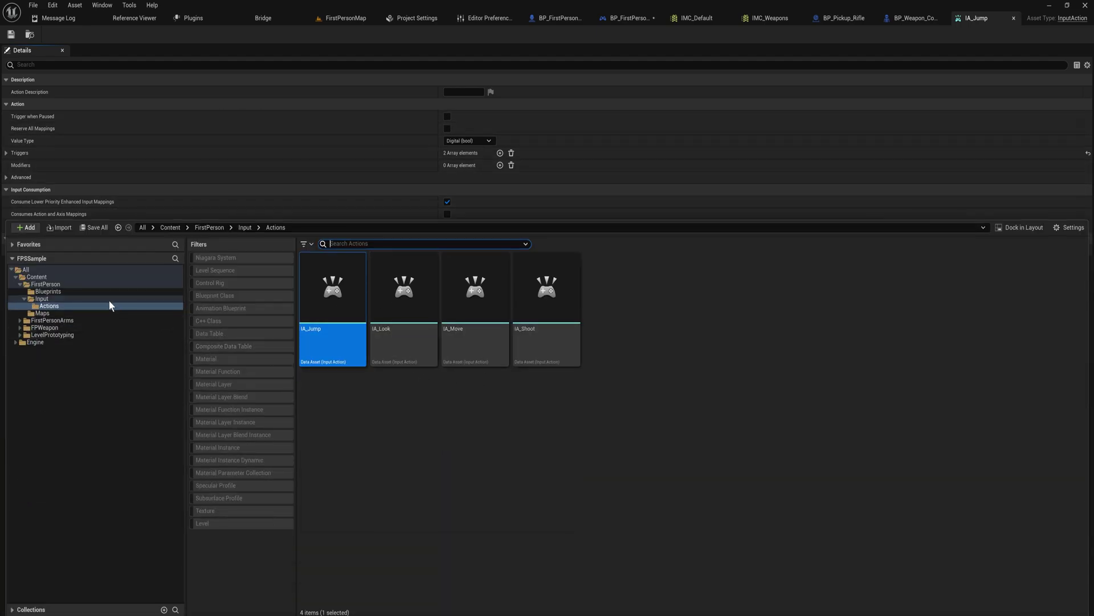
pyautogui.click(105, 299)
pyautogui.doubleClick(403, 297)
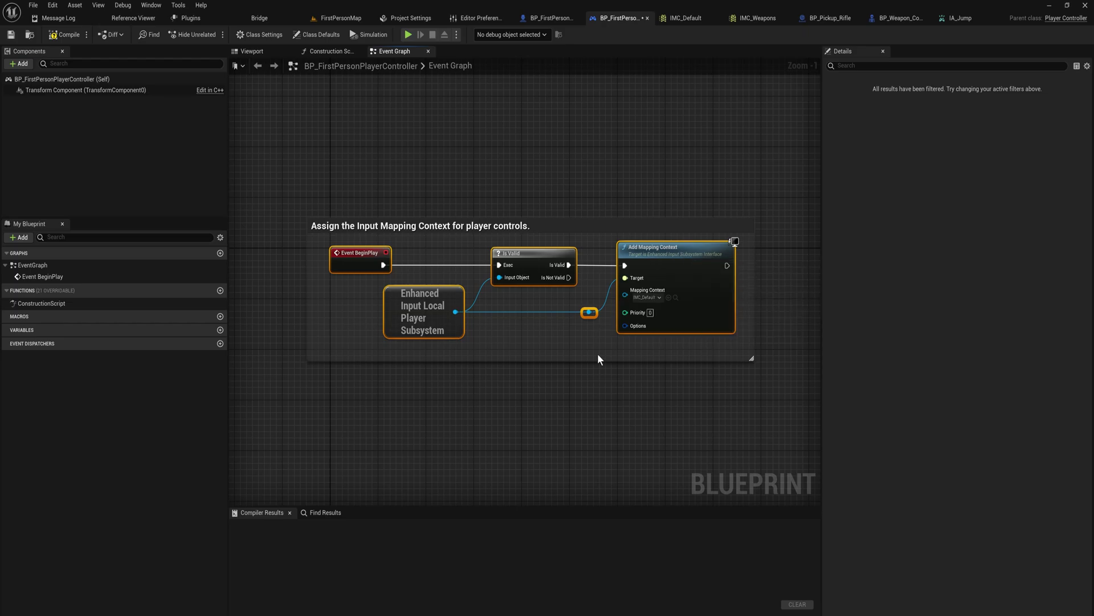
pyautogui.click(605, 379)
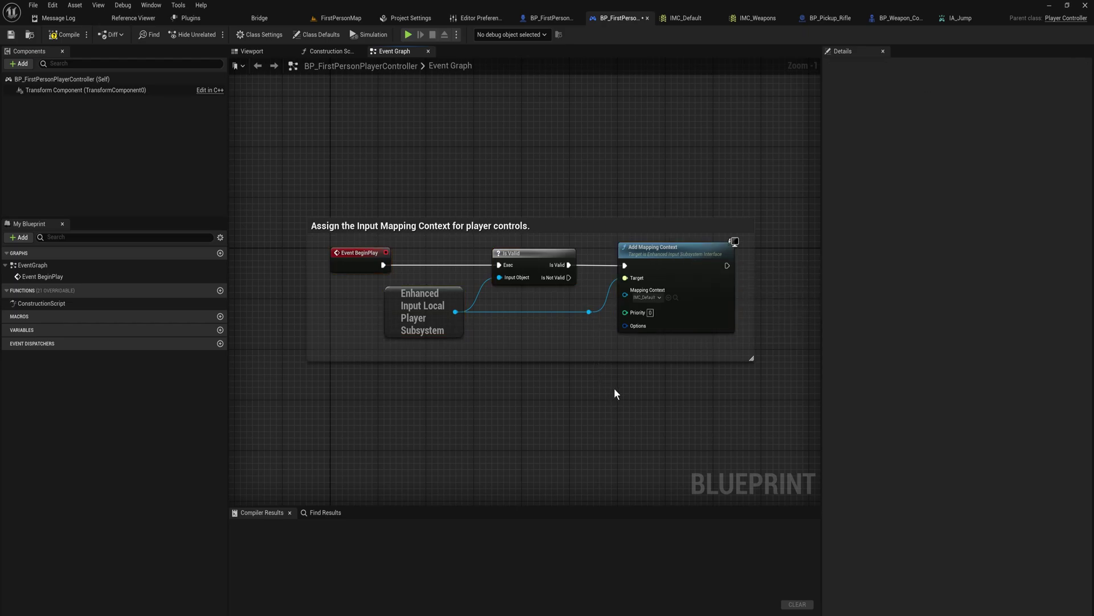
# Return to the character graph and select its Jump Input and Camera Input groups.
pyautogui.click(548, 18)
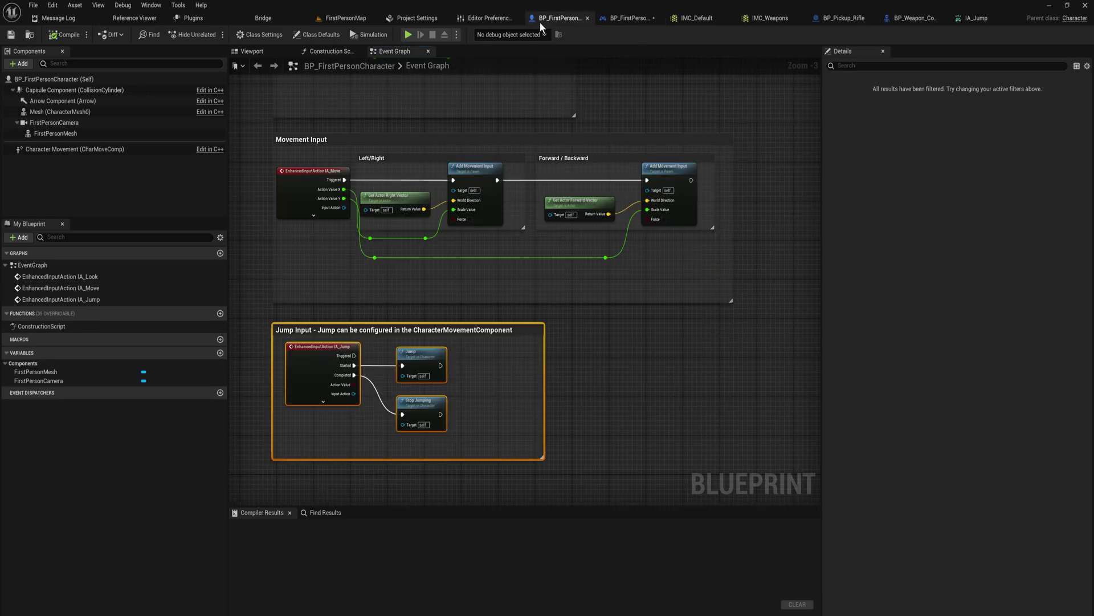
pyautogui.moveTo(731, 429); pyautogui.dragTo(555, 244)
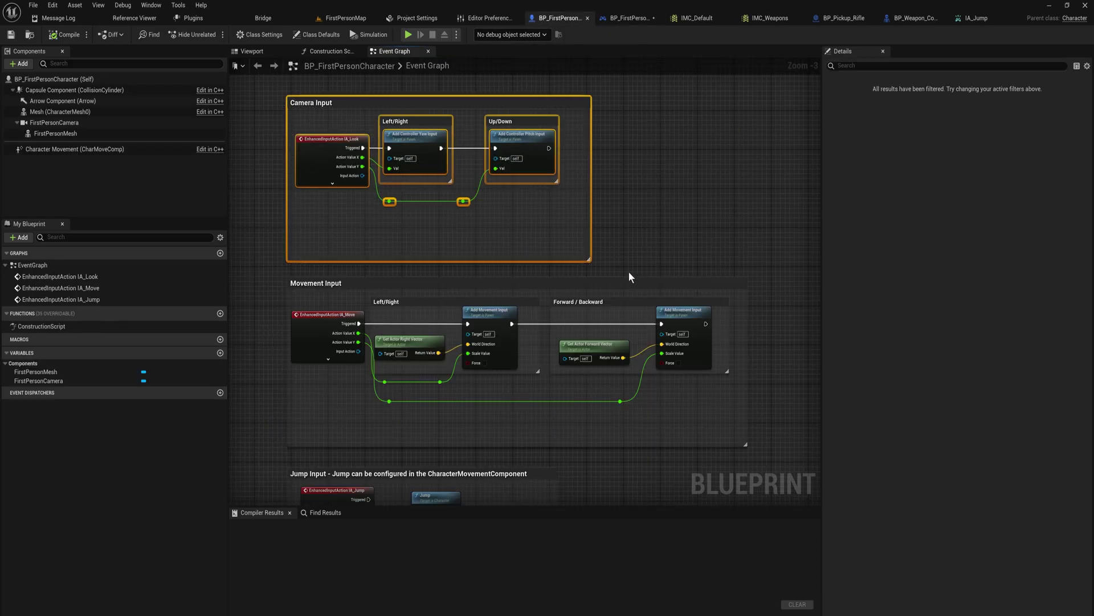
pyautogui.moveTo(318, 268); pyautogui.dragTo(341, 170, button='right')
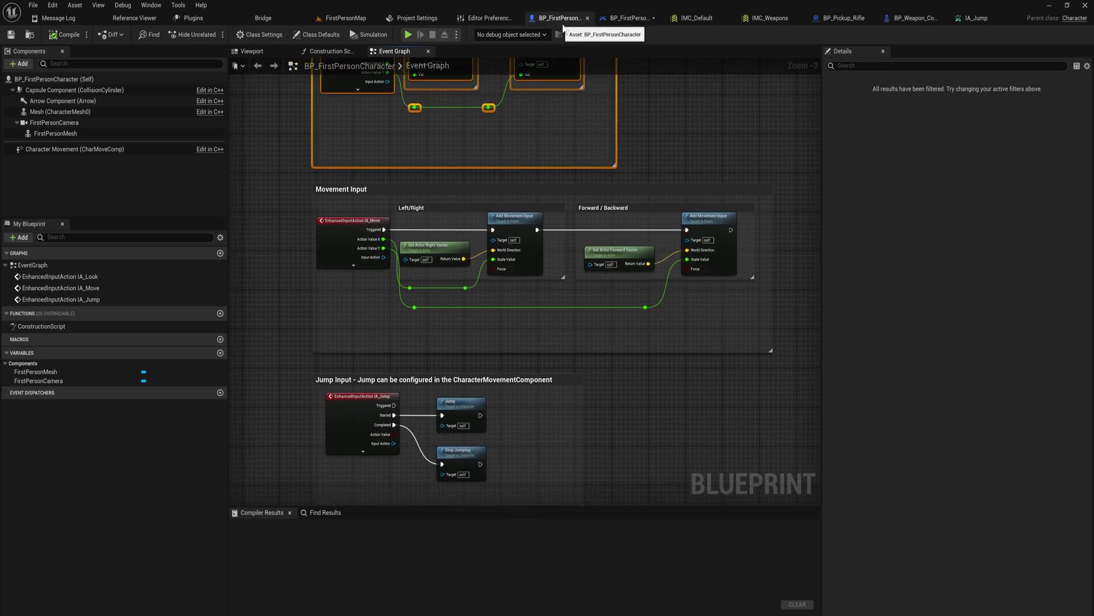
pyautogui.moveTo(630, 371); pyautogui.dragTo(650, 357, button='right')
# Duplicate BP_FirstPersonCharacter in the Blueprints folder and name the copy BP_FirstPersonHorzintal.
pyautogui.hotkey('ctrl', 'space')
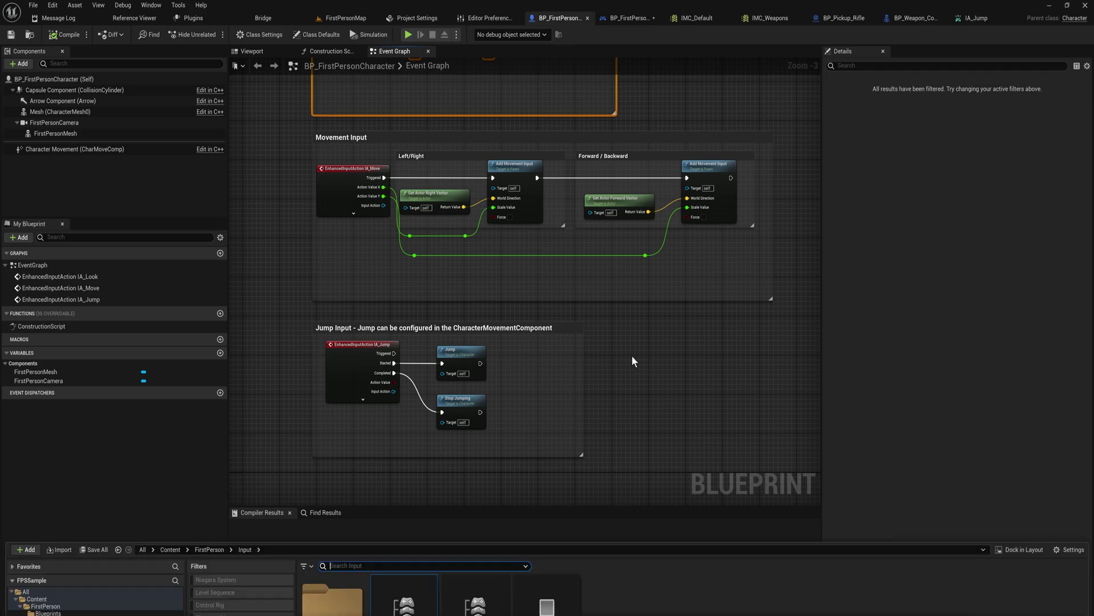
pyautogui.click(57, 318)
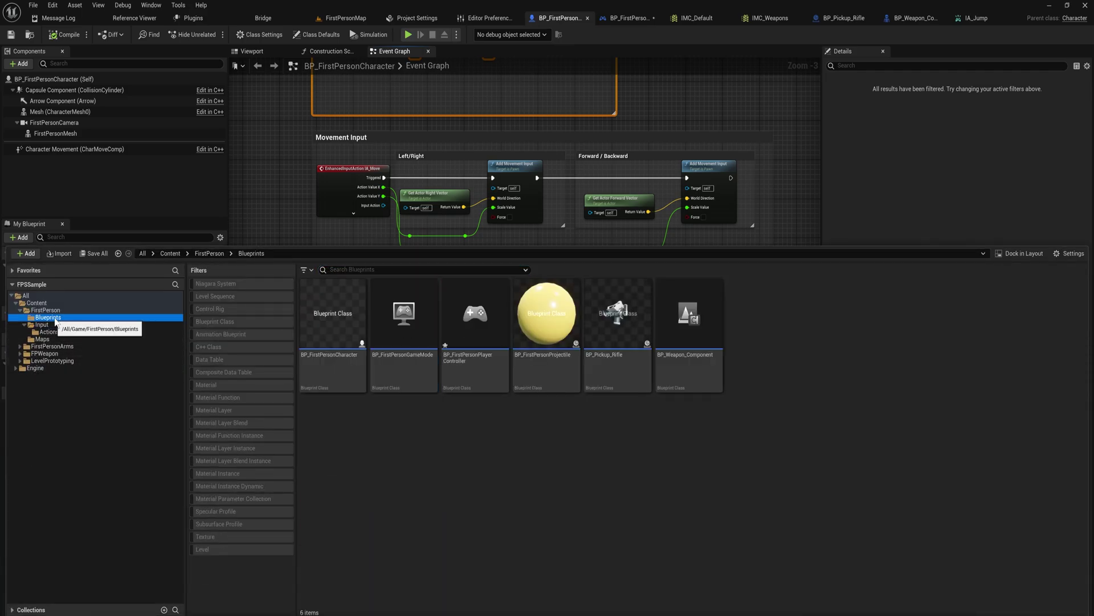
pyautogui.click(350, 376)
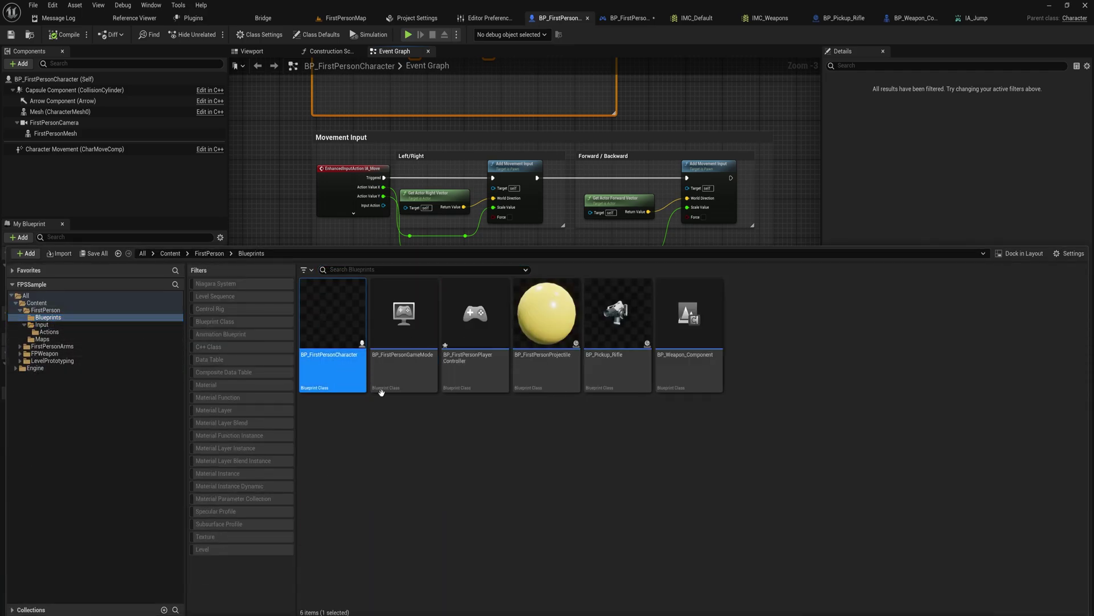
pyautogui.rightClick(348, 357)
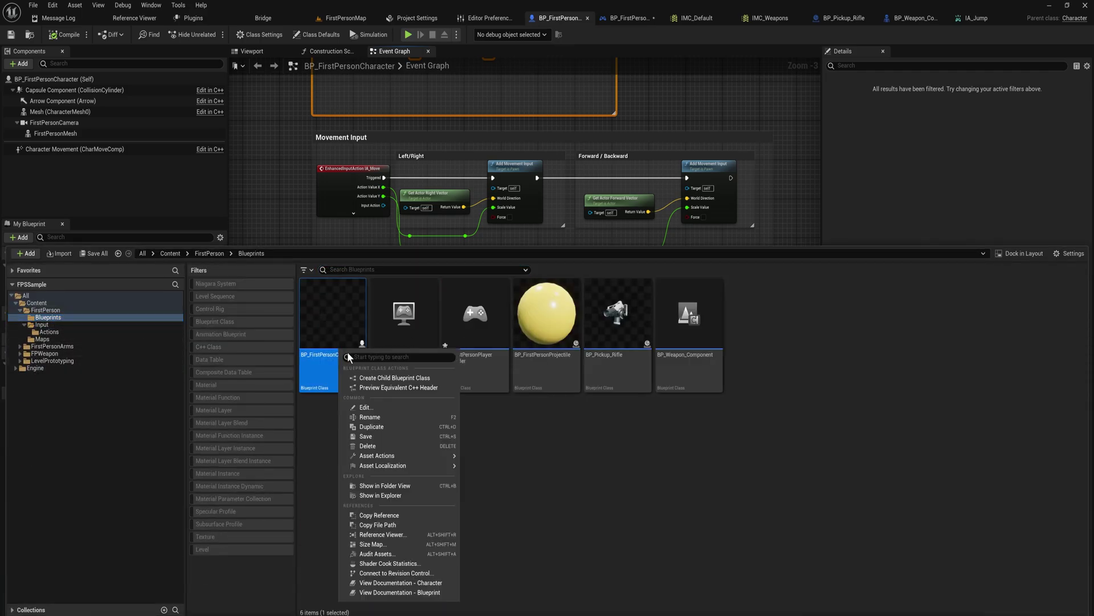
pyautogui.click(403, 427)
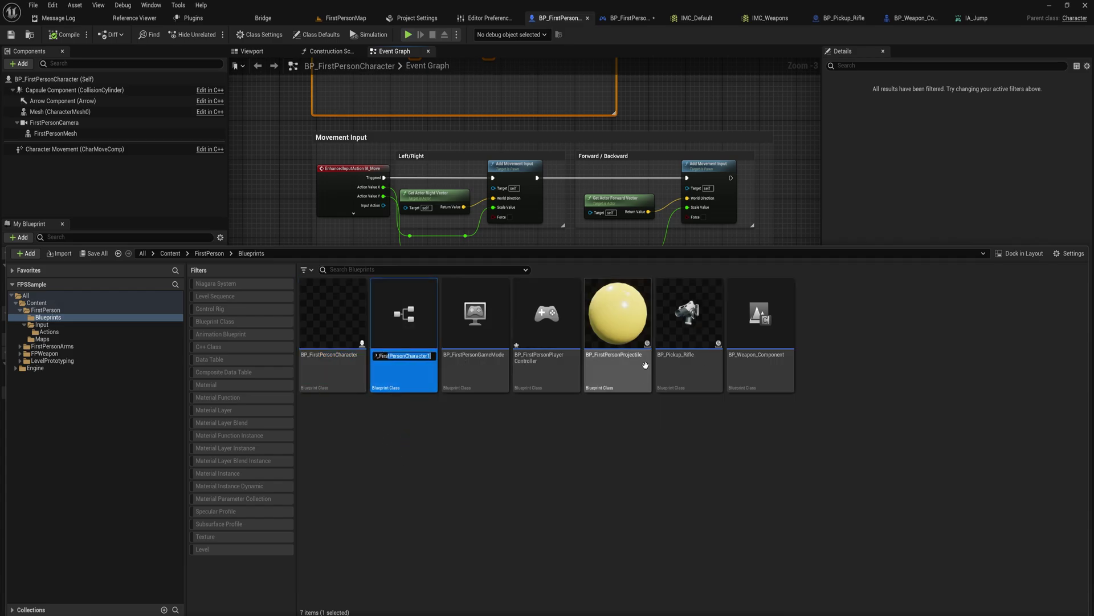
pyautogui.write('FirstPersonHorzintal')
pyautogui.press('Return')
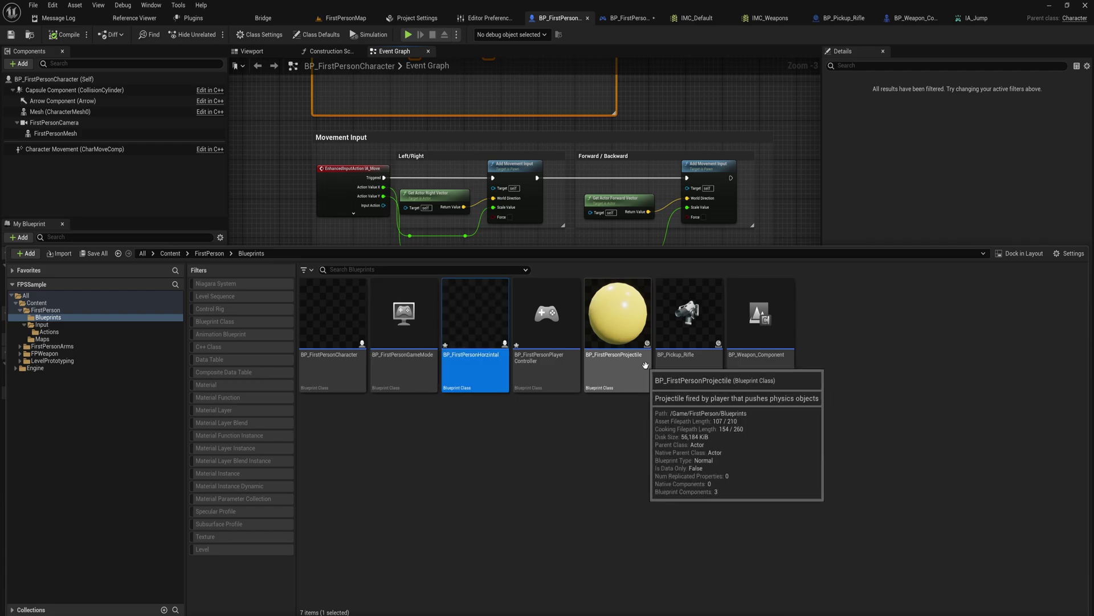
# Open BP_FirstPersonHorzintal and delete the Up/Down pitch input nodes from Camera Input.
pyautogui.doubleClick(487, 315)
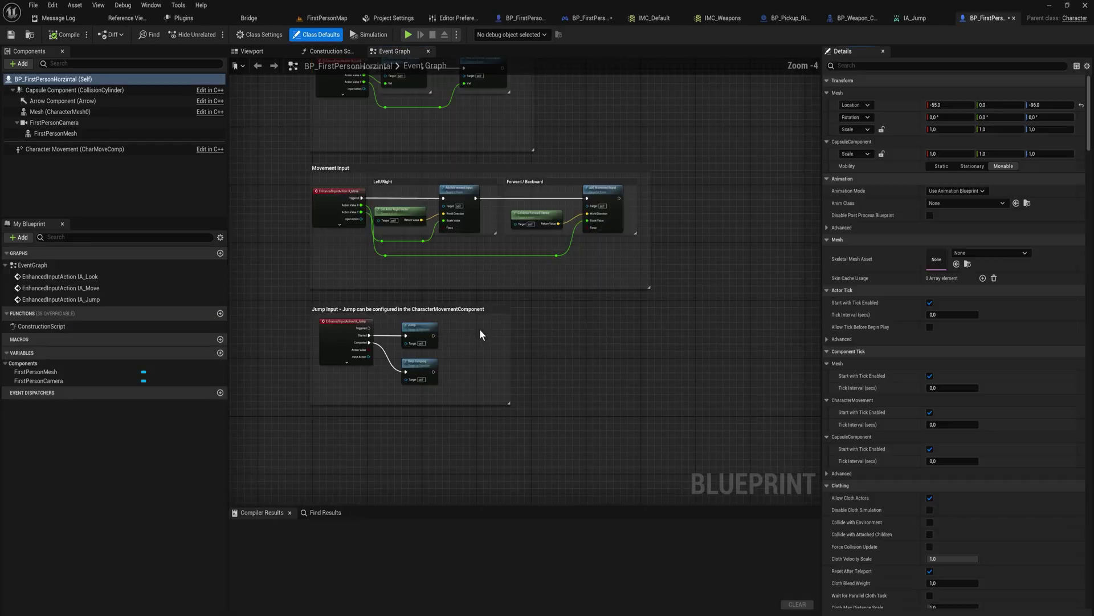
pyautogui.moveTo(603, 278); pyautogui.dragTo(327, 148)
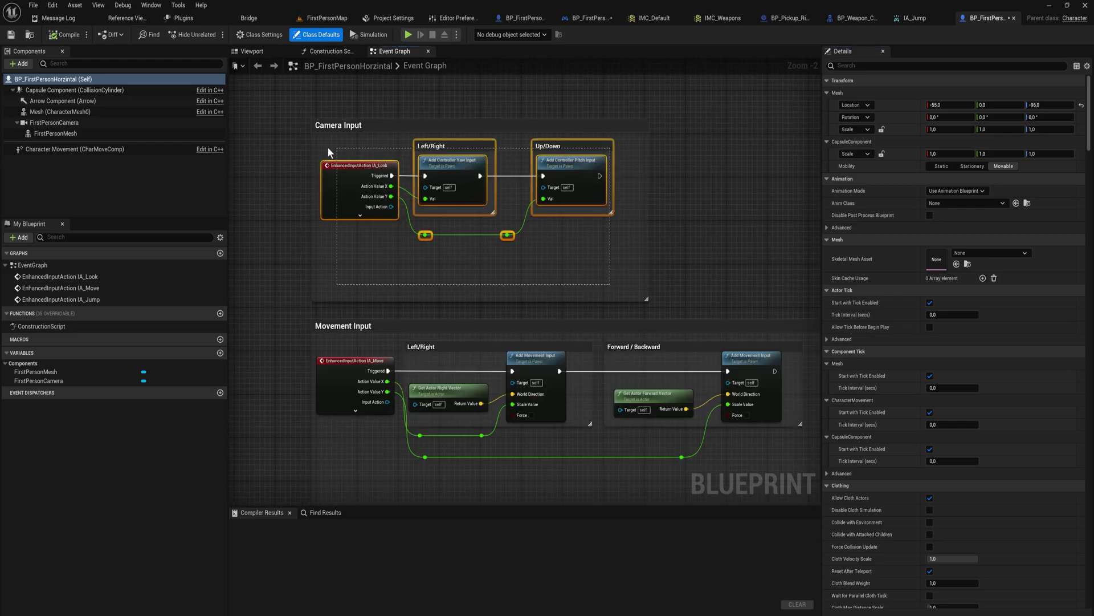
pyautogui.click(599, 269)
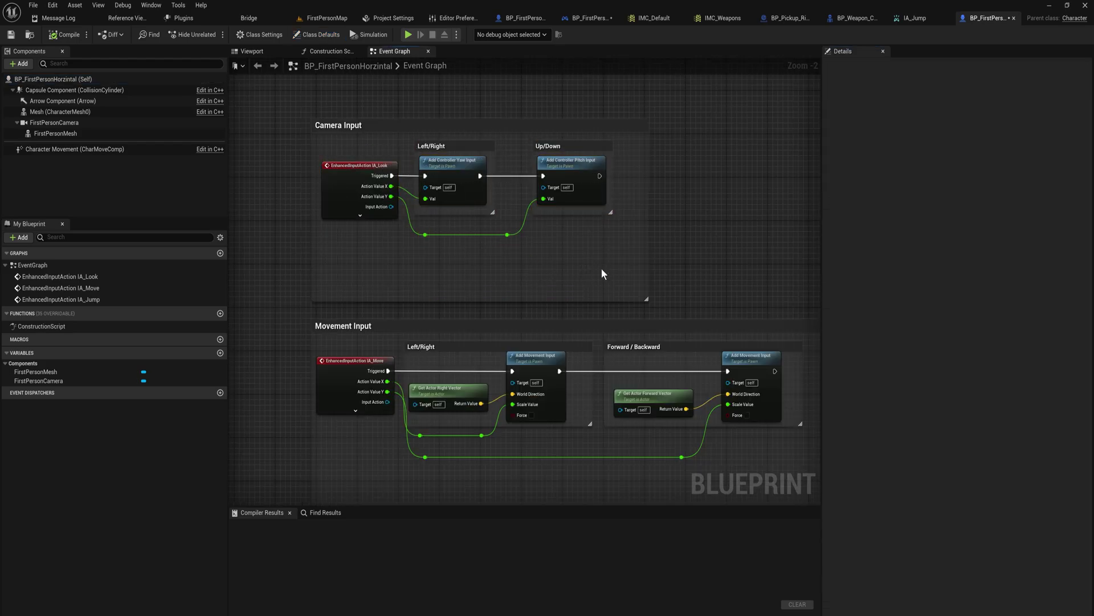
pyautogui.moveTo(603, 275); pyautogui.dragTo(504, 160)
pyautogui.press('Delete')
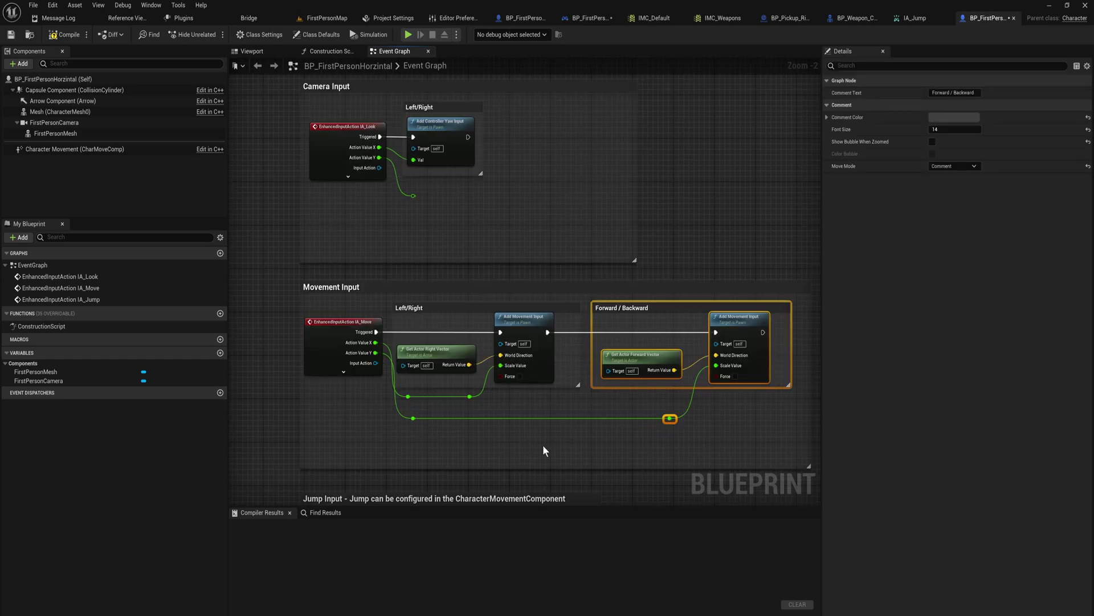
# Move the Forward/Backward nodes from Movement Input into Camera Input, dropping their comment box.
pyautogui.click(548, 449)
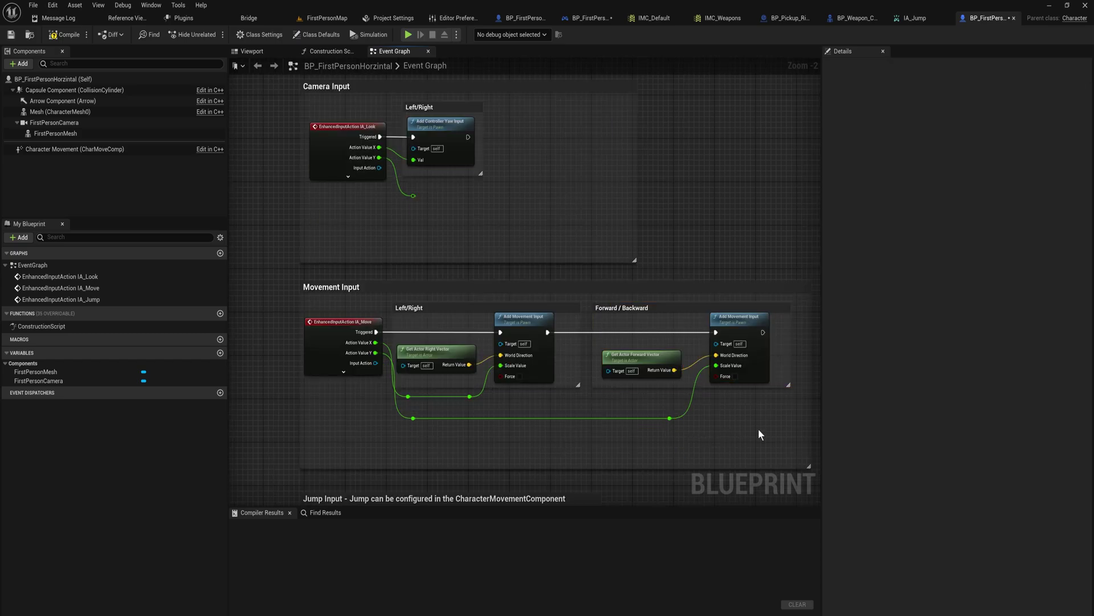
pyautogui.moveTo(776, 433); pyautogui.dragTo(633, 311)
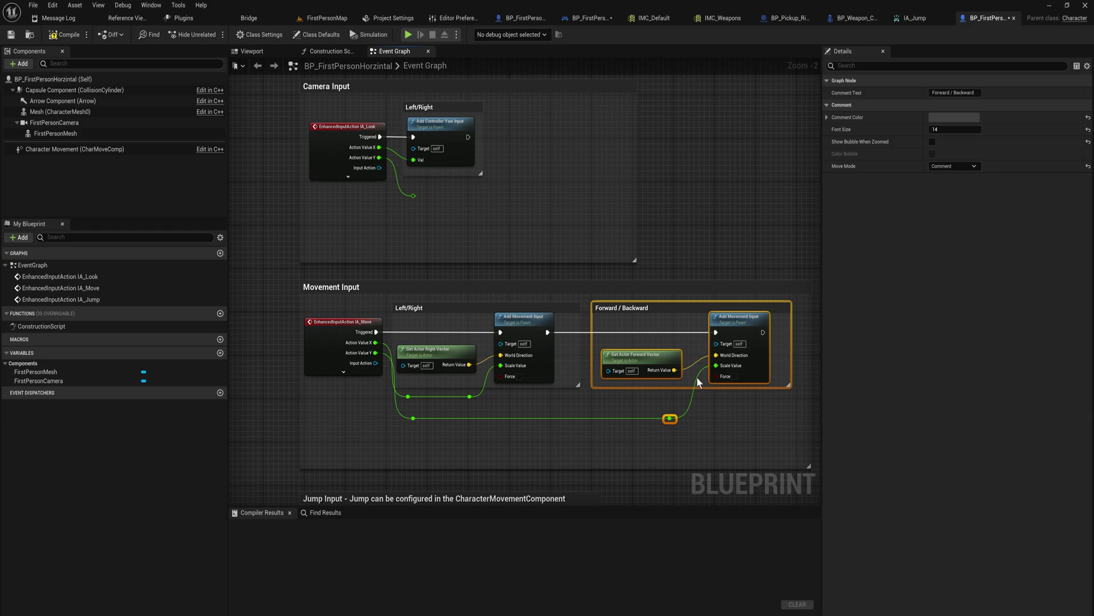
pyautogui.hotkey('ctrl', 'x')
pyautogui.hotkey('ctrl', 'v')
pyautogui.moveTo(558, 123); pyautogui.dragTo(567, 103)
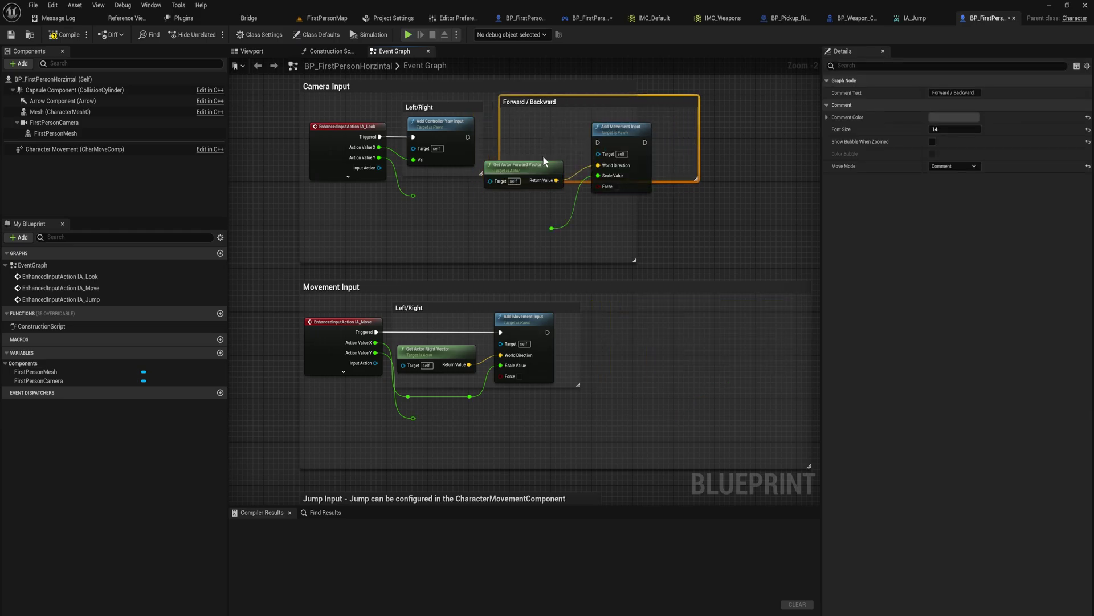
pyautogui.press('Delete')
# Wire the look Y value into Add Movement Input's Scale Value, chained after the yaw input.
pyautogui.moveTo(536, 165); pyautogui.dragTo(545, 143)
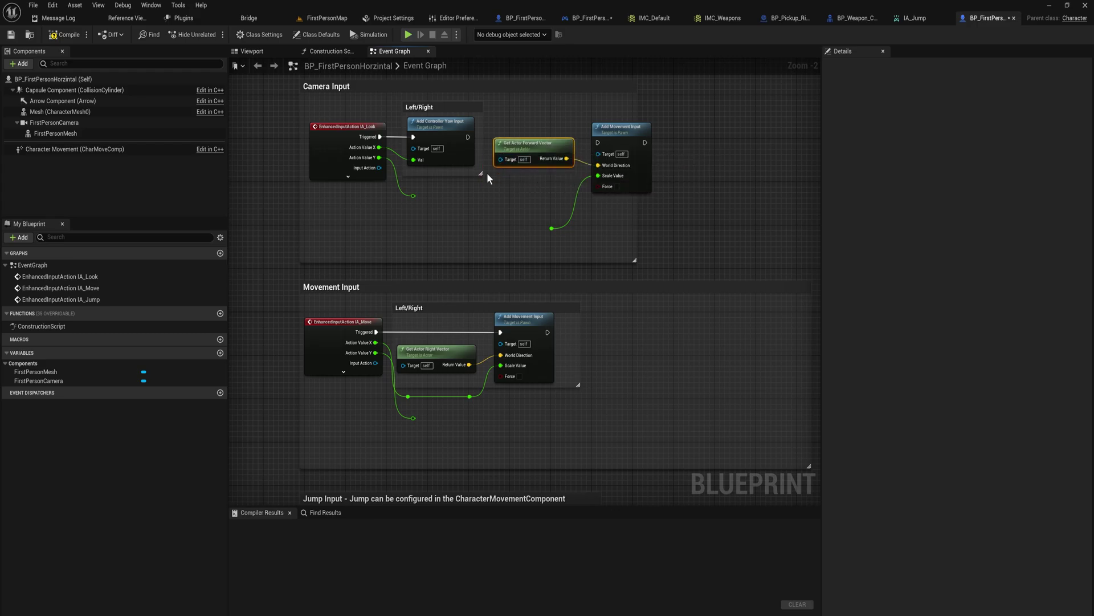
pyautogui.moveTo(414, 195); pyautogui.dragTo(551, 229)
pyautogui.moveTo(597, 142); pyautogui.dragTo(468, 141)
pyautogui.moveTo(530, 146); pyautogui.dragTo(530, 167)
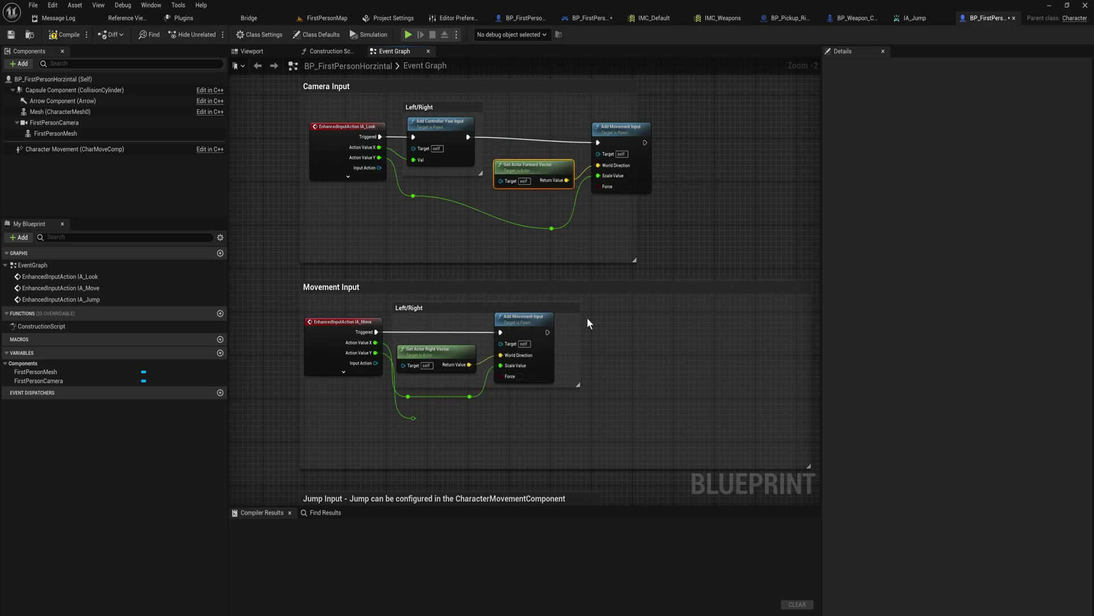
# Delete the Movement Input group, move Jump Input under Camera Input, and compile.
pyautogui.scroll(-2, 587, 322)
pyautogui.click(361, 251)
pyautogui.press('Delete')
pyautogui.moveTo(597, 358); pyautogui.dragTo(620, 345, button='right')
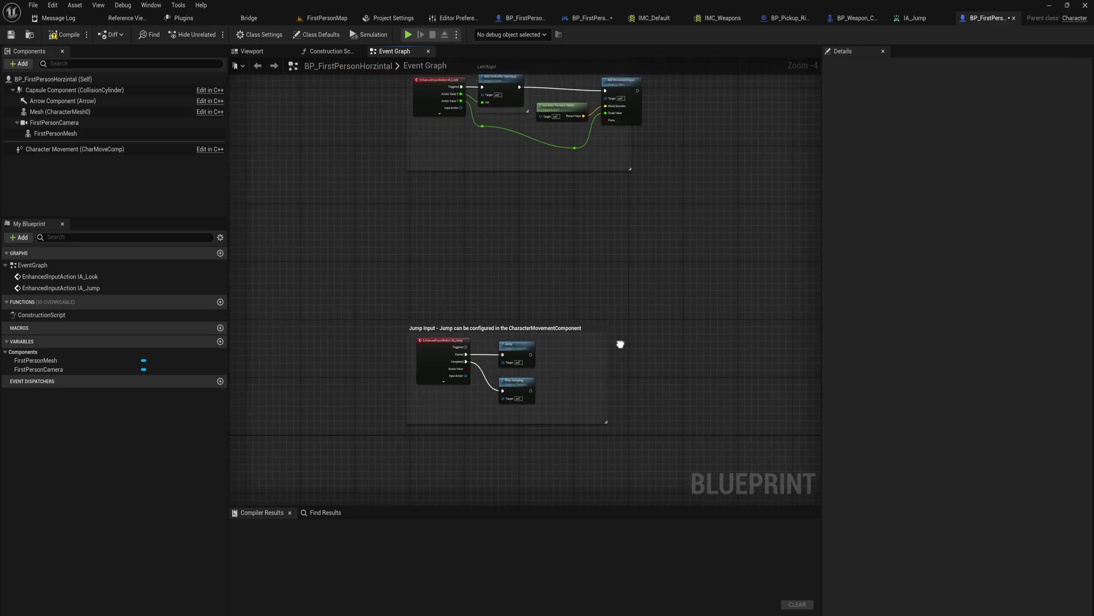
pyautogui.scroll(2, 621, 334)
pyautogui.moveTo(564, 273); pyautogui.dragTo(563, 112)
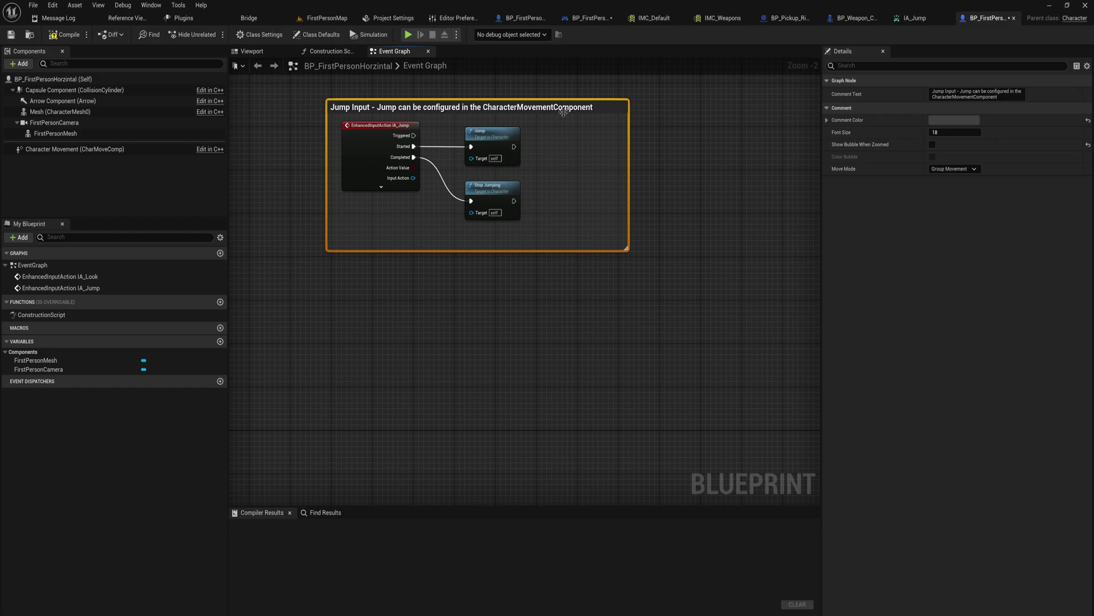
pyautogui.moveTo(564, 111); pyautogui.dragTo(623, 299, button='right')
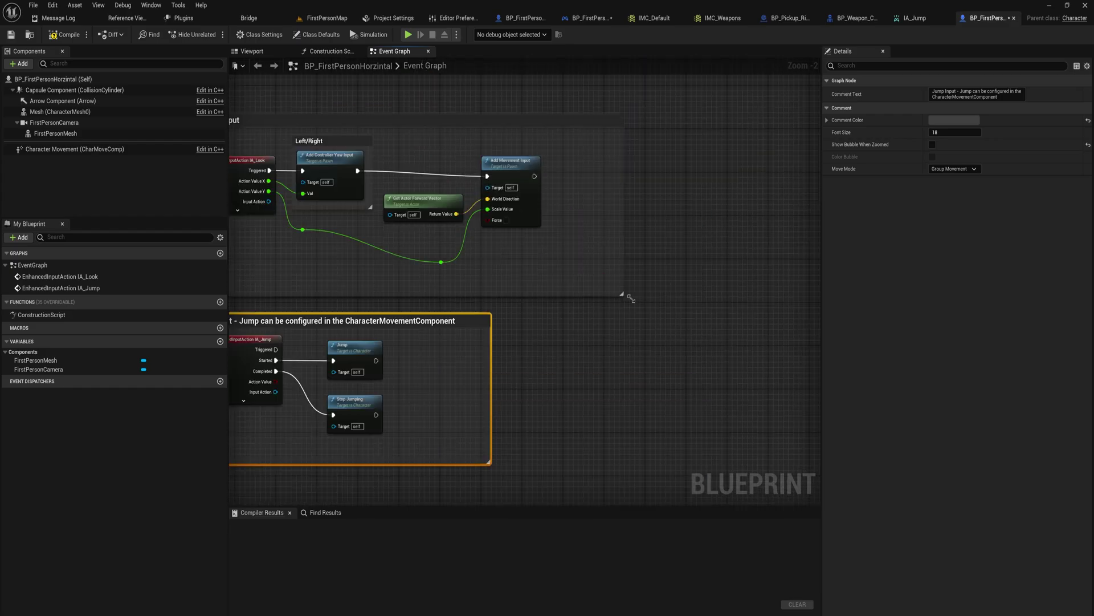
pyautogui.click(63, 36)
pyautogui.moveTo(381, 279); pyautogui.dragTo(585, 326, button='right')
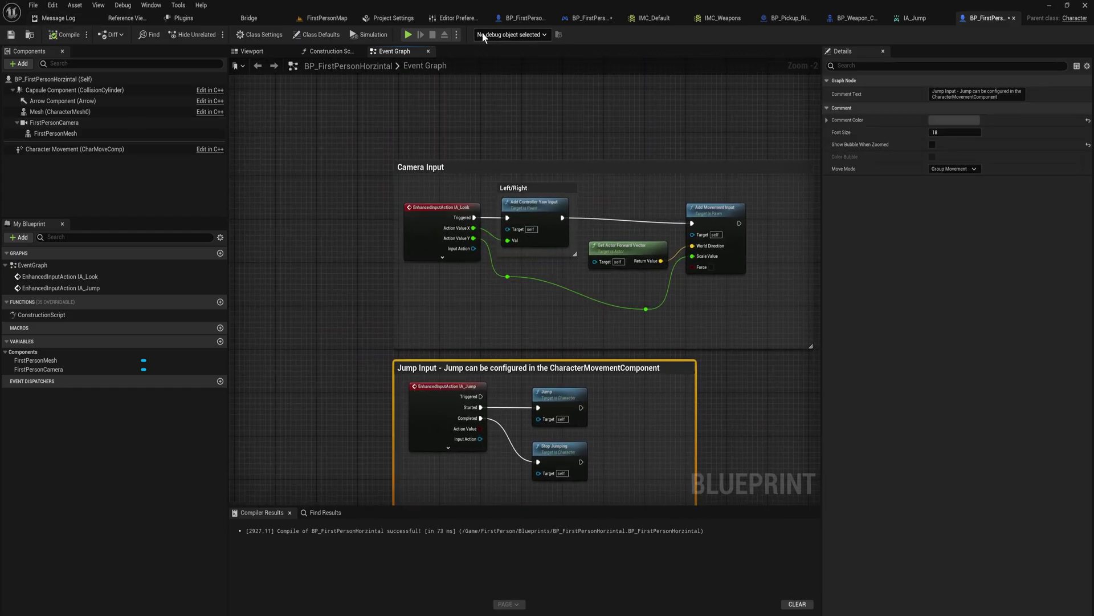
pyautogui.hotkey('ctrl', 'space')
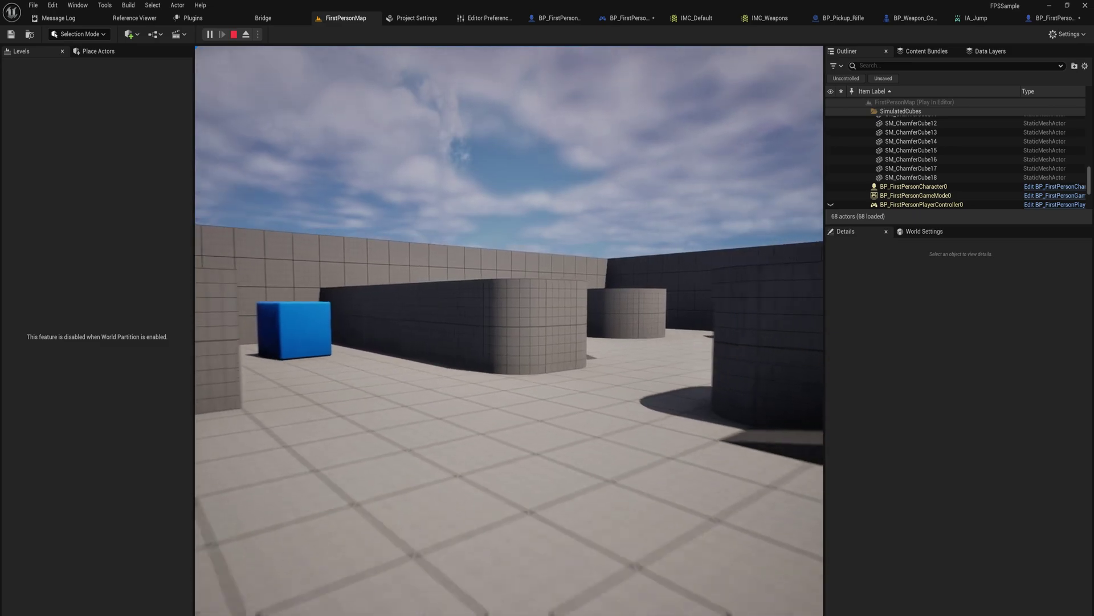
# Stop the play-test and select BP_FirstPersonGameMode in the content drawer's Blueprints folder.
pyautogui.press('Escape')
pyautogui.moveTo(463, 236); pyautogui.dragTo(463, 236, button='right')
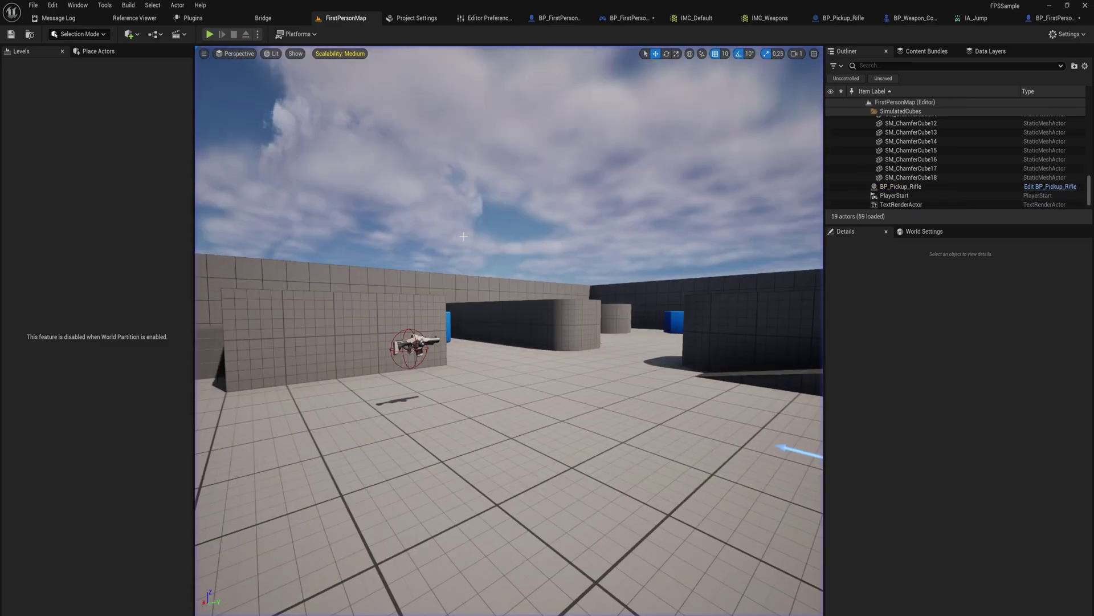
pyautogui.hotkey('ctrl', 'space')
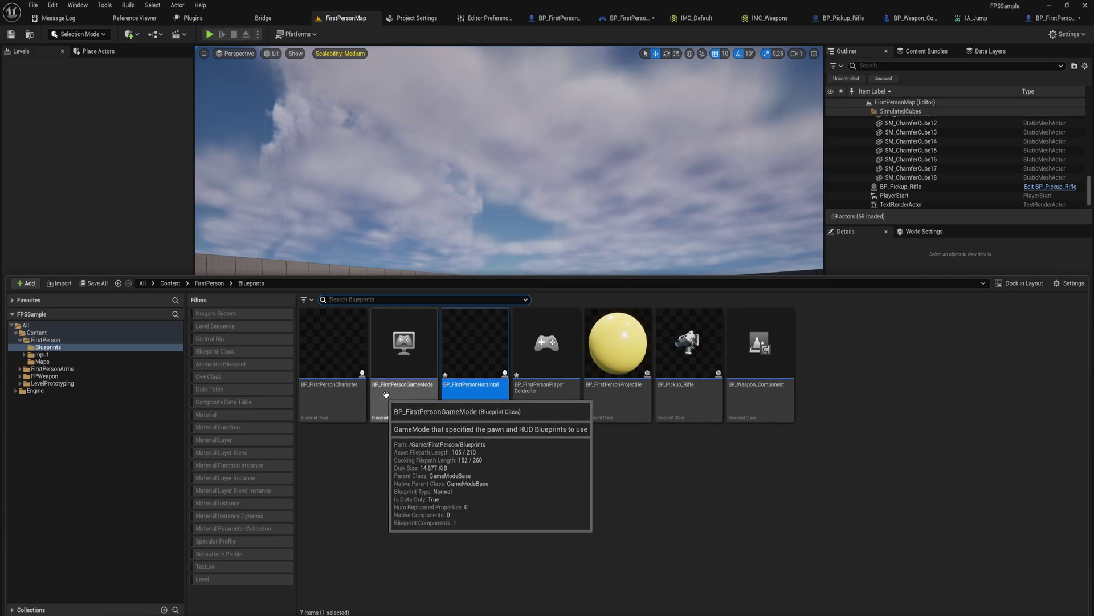
pyautogui.click(403, 401)
# Open BP_FirstPersonGameMode in the full Blueprint editor and set Default Pawn Class to BP_FirstPersonHorzintal.
pyautogui.doubleClick(403, 401)
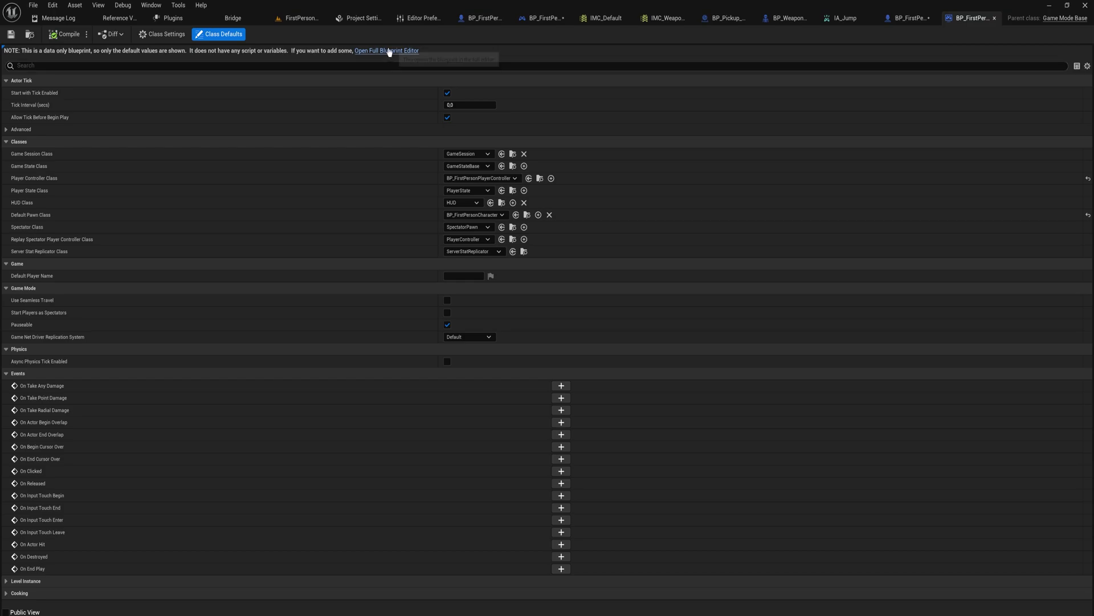
pyautogui.click(378, 101)
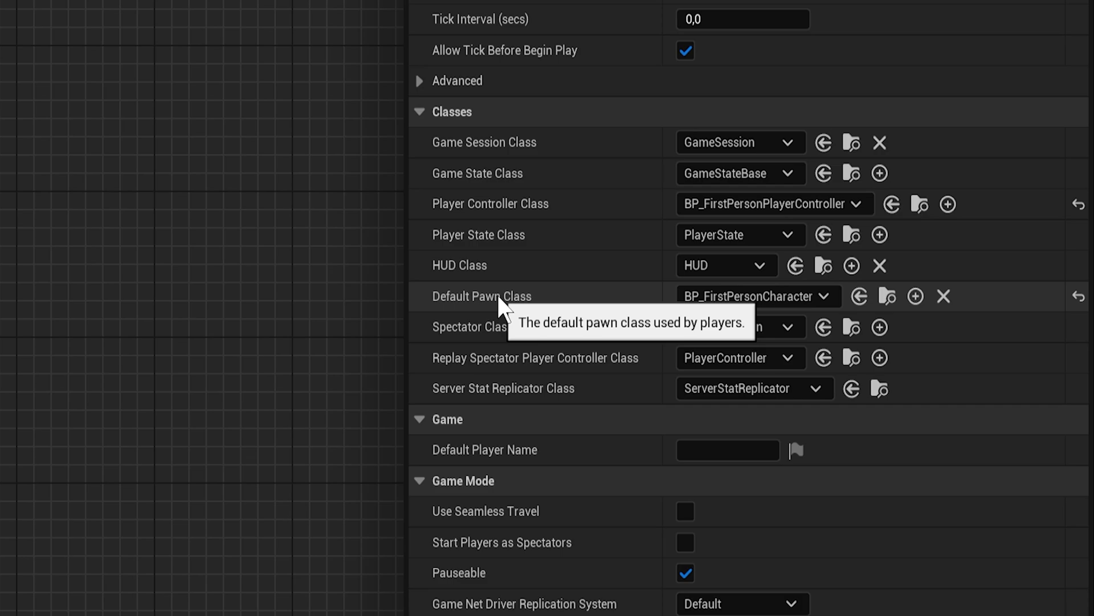
pyautogui.click(737, 299)
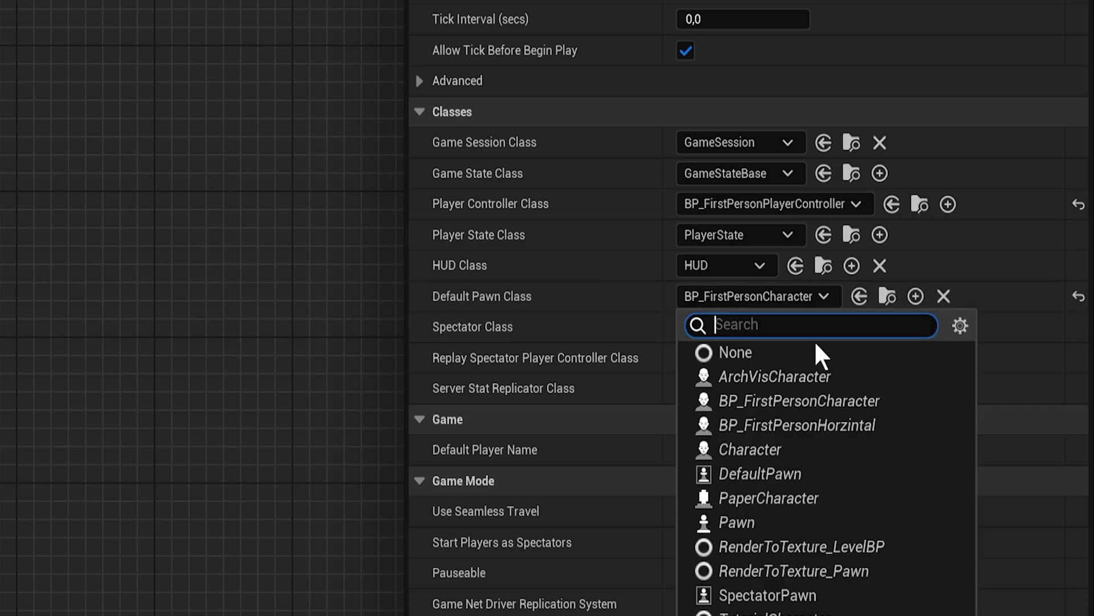
pyautogui.click(781, 427)
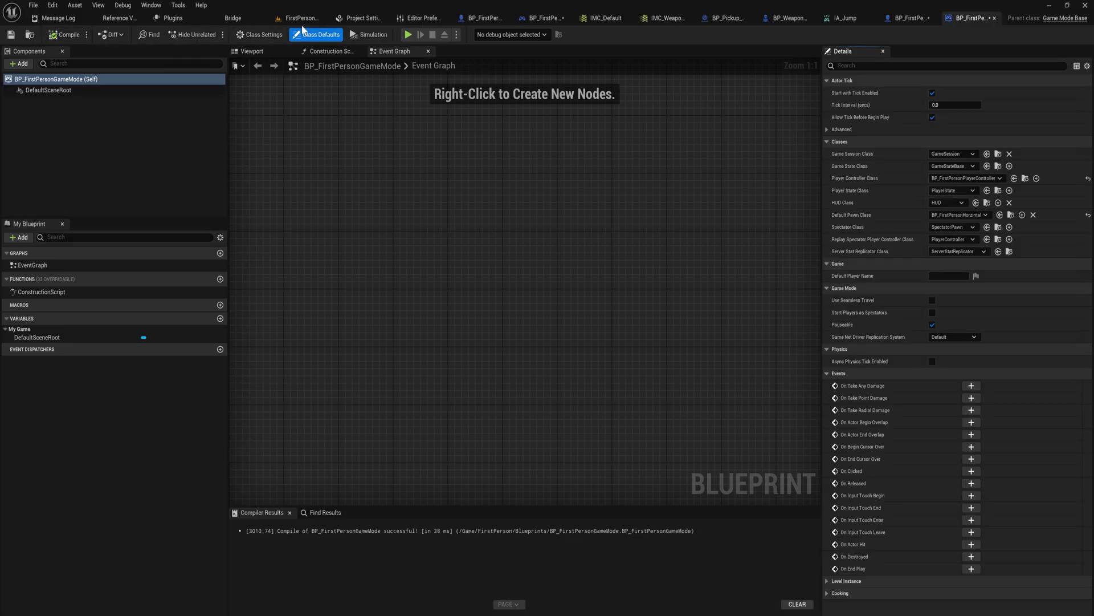
# Play-test FirstPersonMap, walking the BP_FirstPersonHorzintal pawn toward the blue cubes, then stop.
pyautogui.click(307, 18)
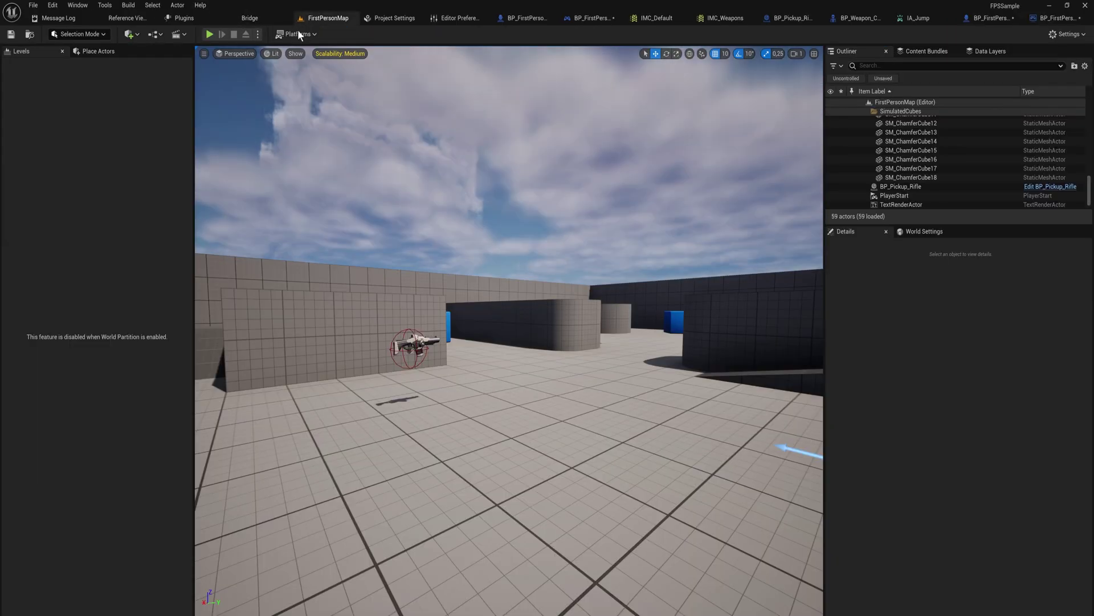
pyautogui.click(209, 35)
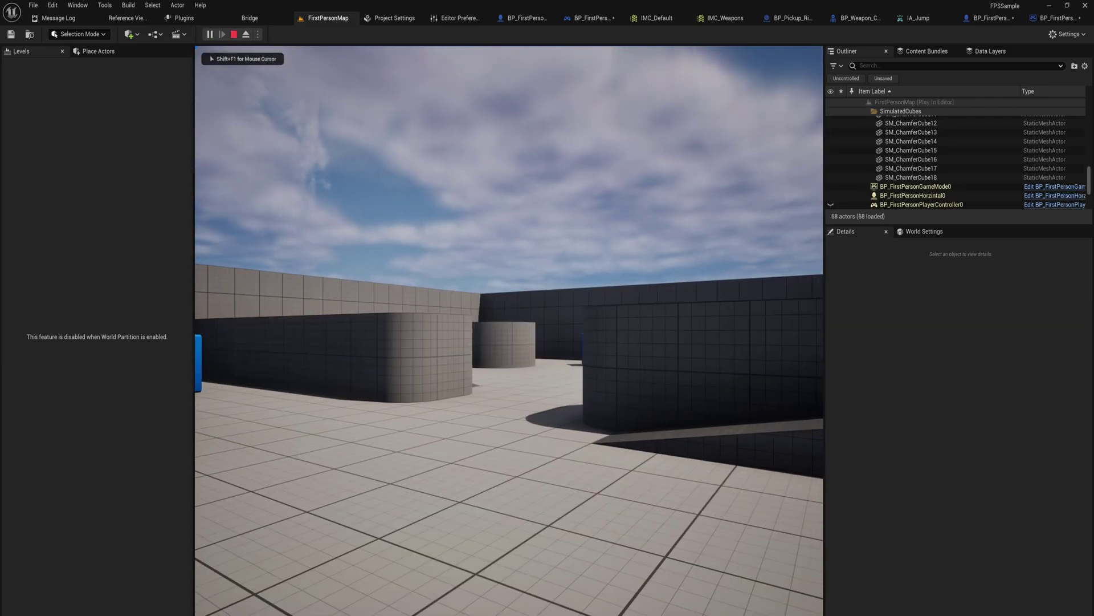
pyautogui.press('s')
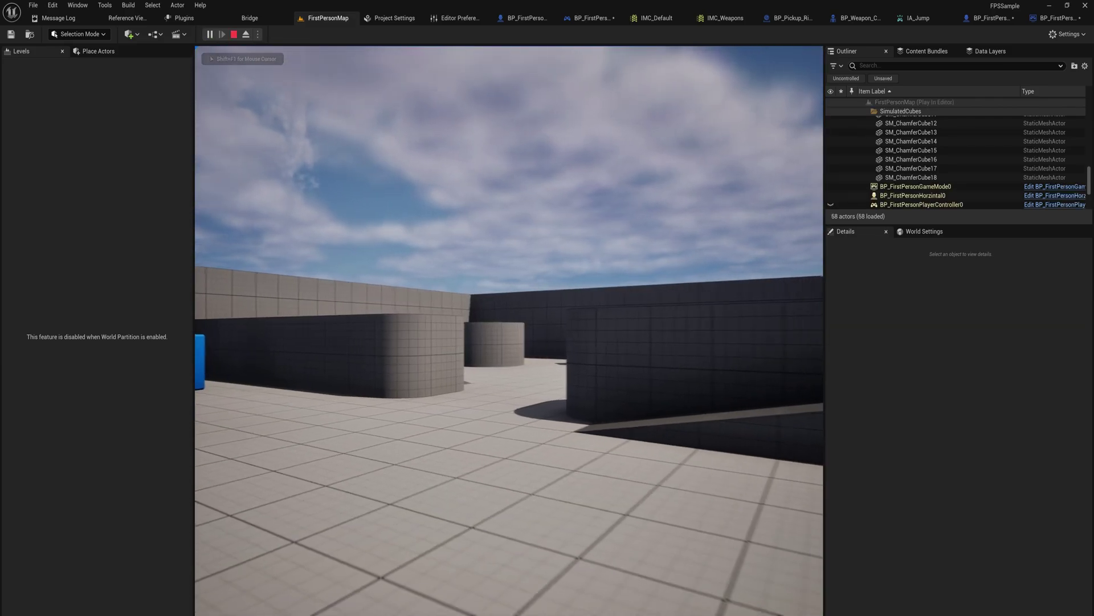
pyautogui.press('w')
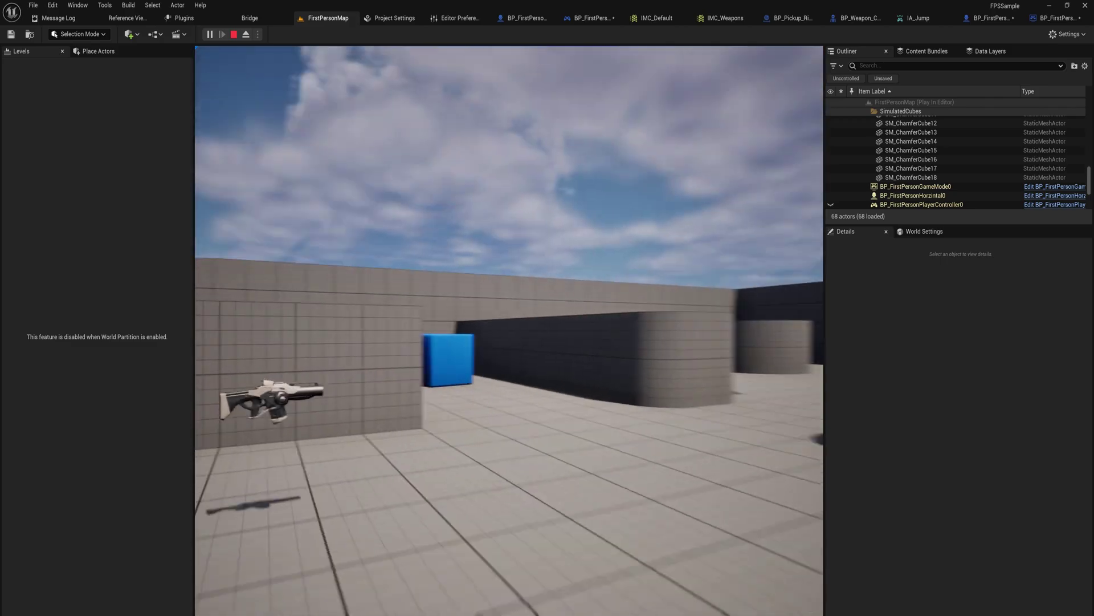
pyautogui.press('a')
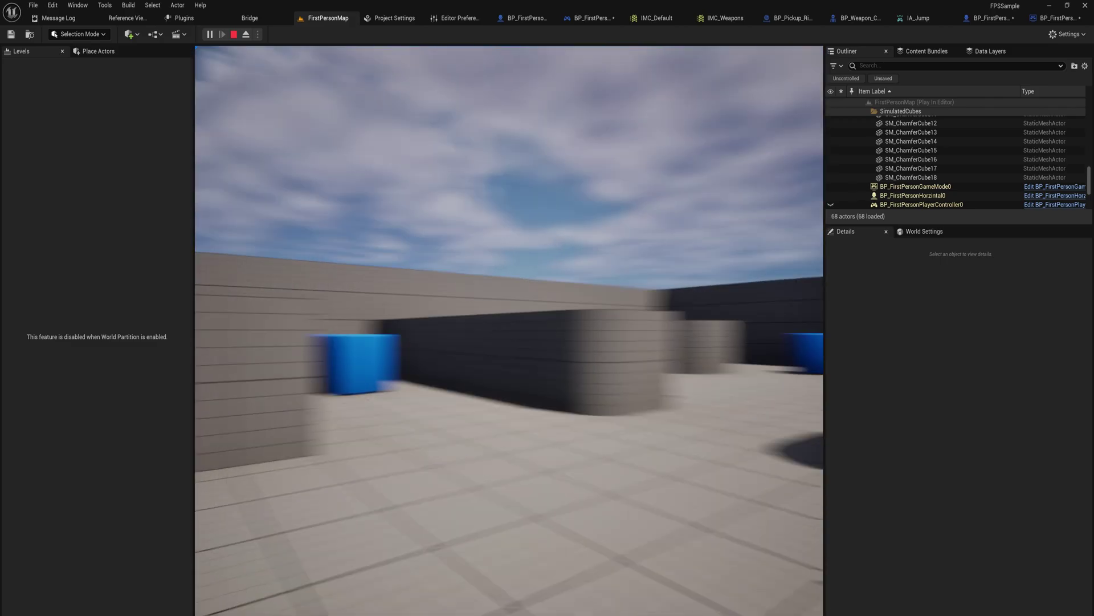
pyautogui.press('w')
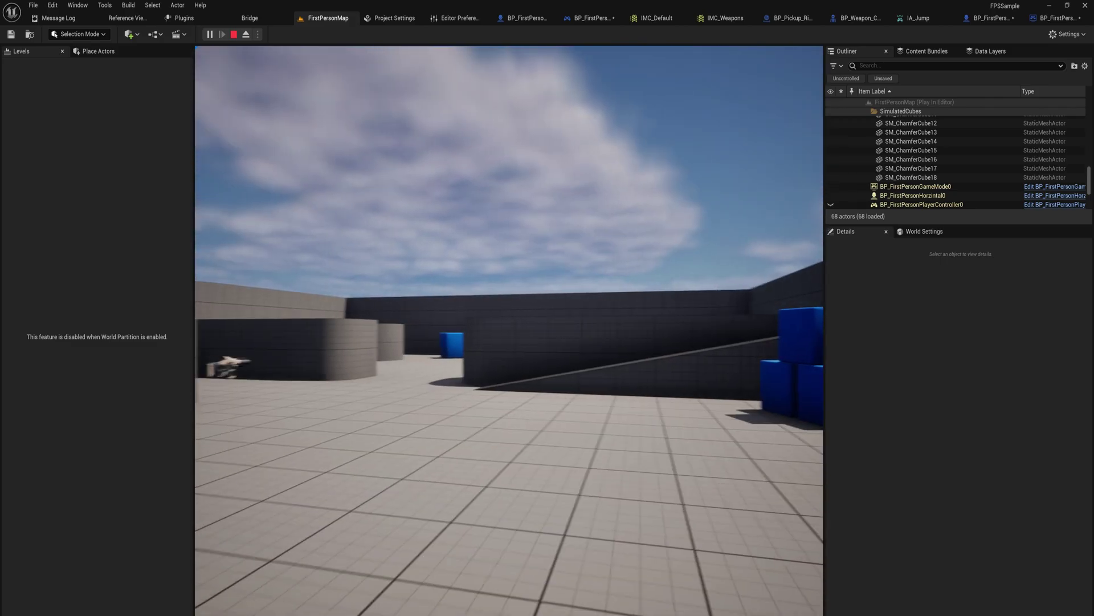
pyautogui.press('w')
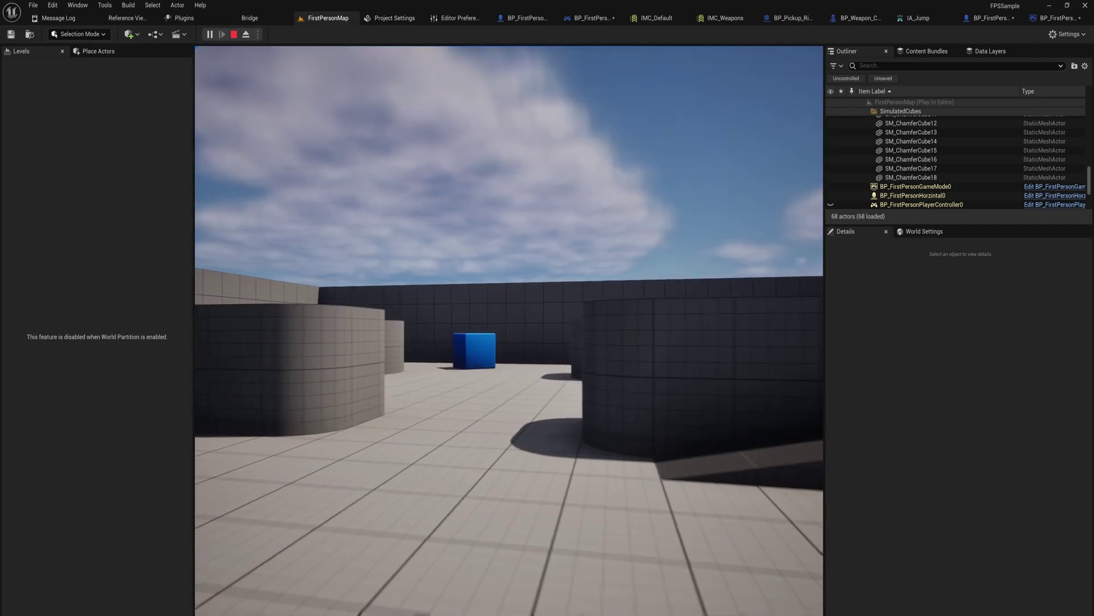
pyautogui.press('w')
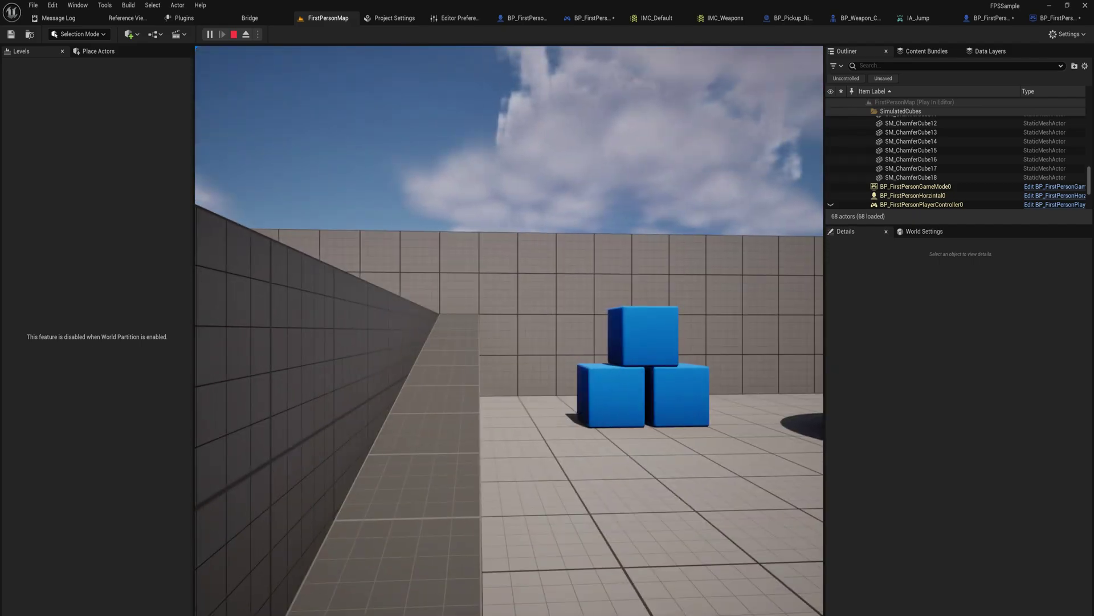
pyautogui.press('Escape')
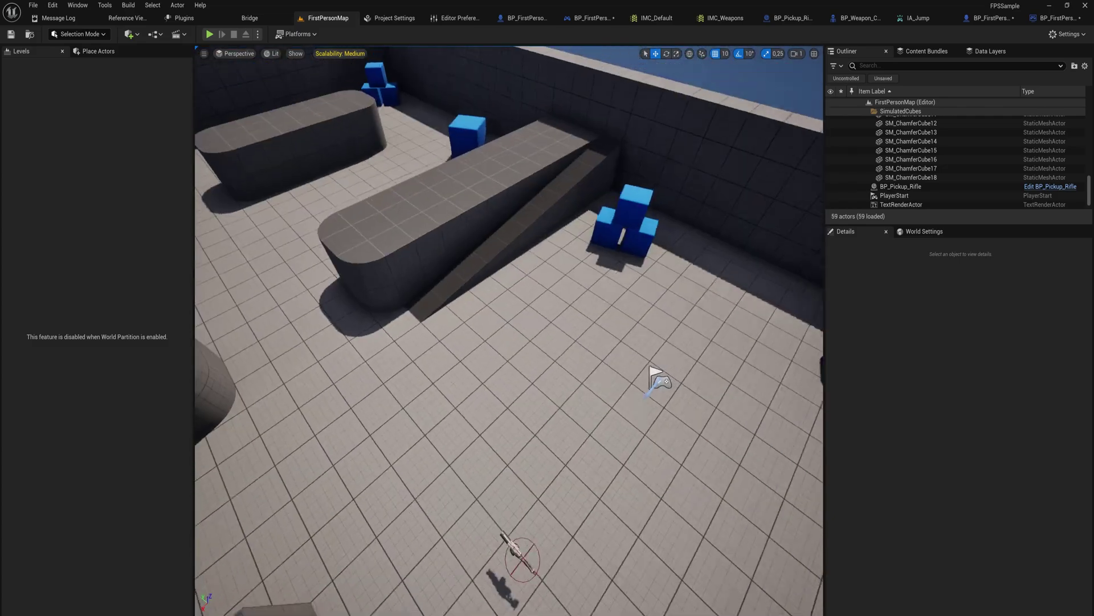
# Place a BP_FirstPersonHorzintal actor in the level and revert Default Pawn Class to BP_FirstPersonCharacter, compiled.
pyautogui.press('s')
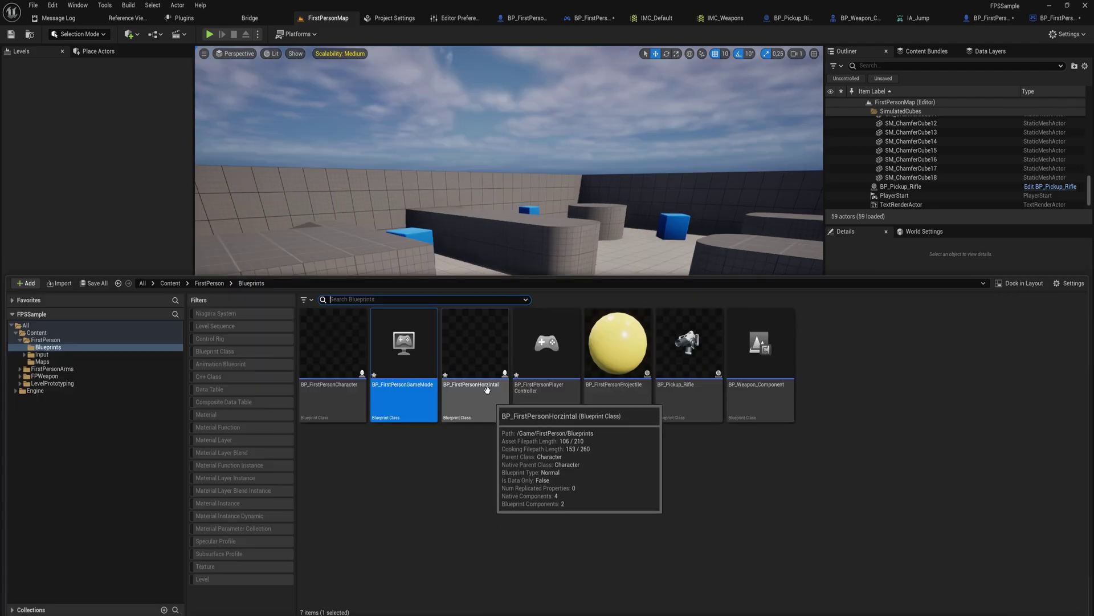
pyautogui.moveTo(487, 382); pyautogui.dragTo(560, 268)
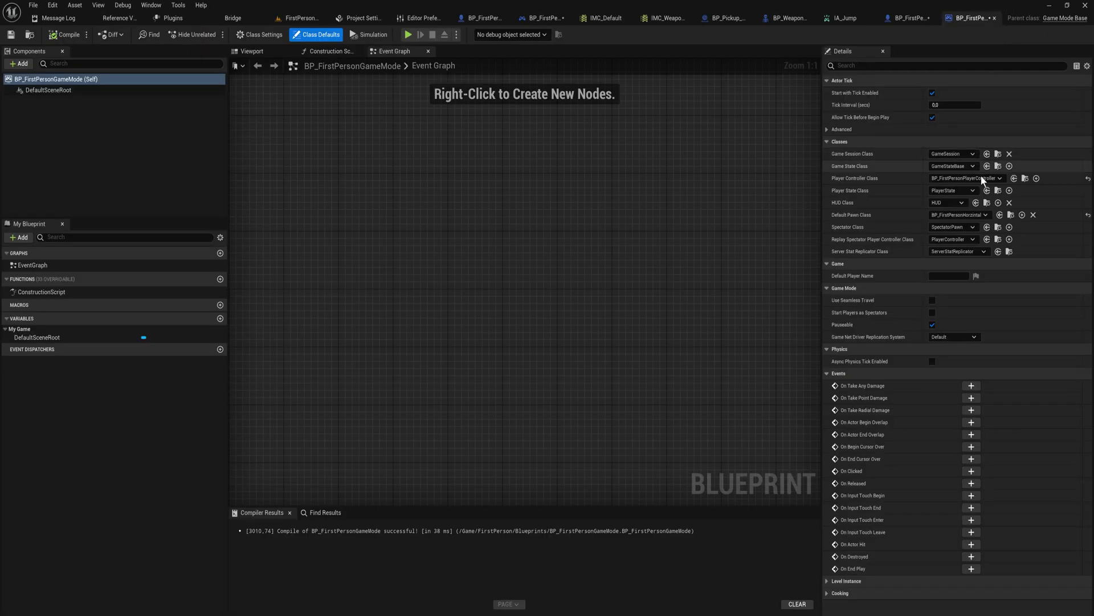
pyautogui.click(958, 215)
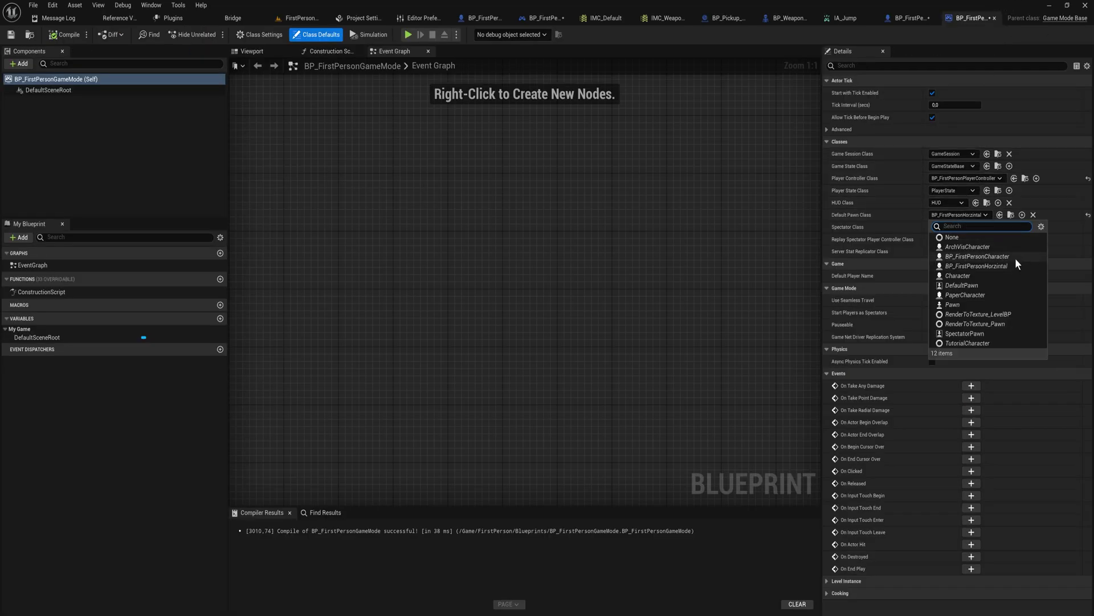
pyautogui.click(963, 257)
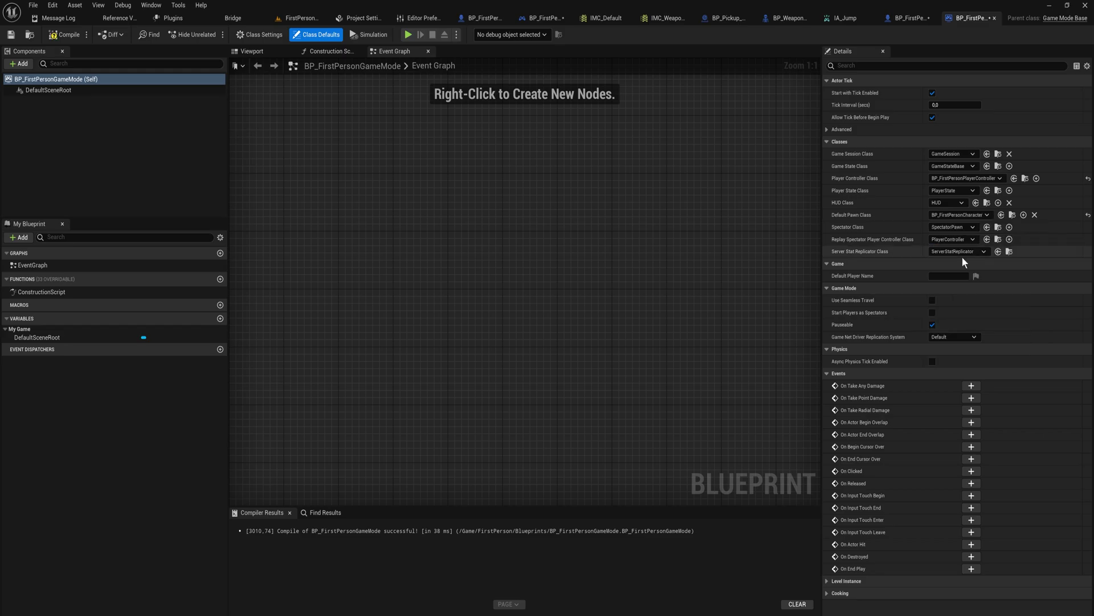
pyautogui.click(64, 34)
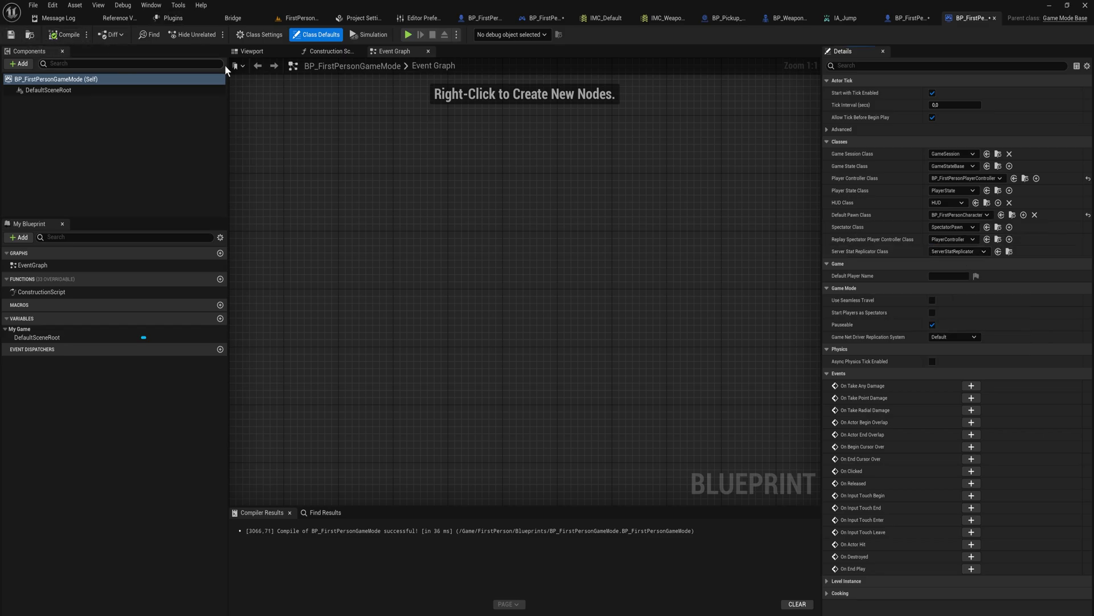
pyautogui.click(295, 18)
# Frame the placed character, then open BP_FirstPersonProjectile's Event Hit graph through to Destroy Actor.
pyautogui.press('f')
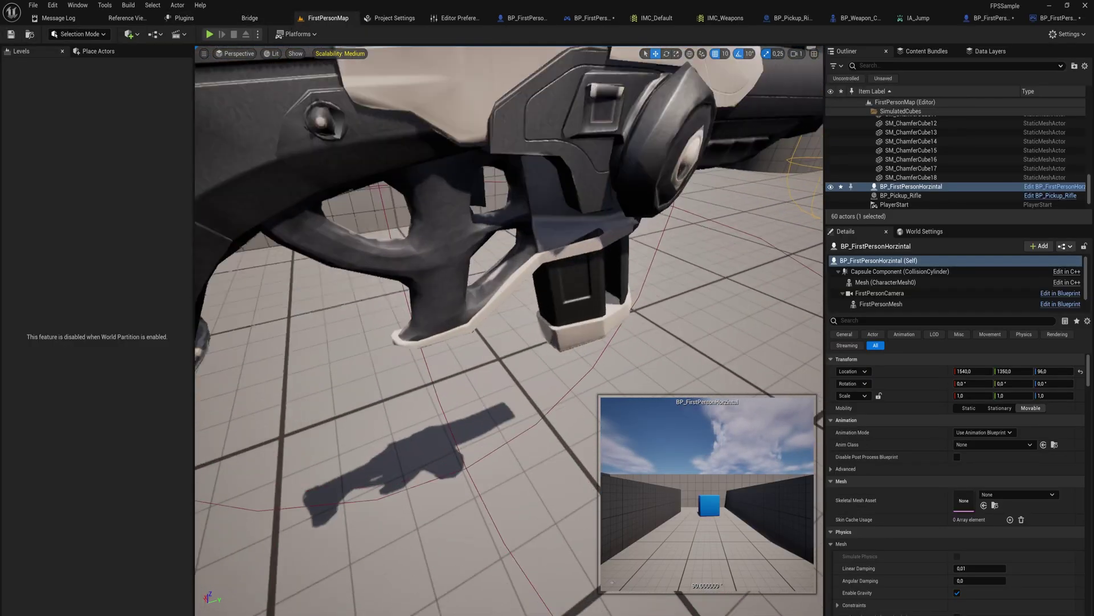
pyautogui.scroll(-5, 541, 343)
pyautogui.scroll(-5, 541, 342)
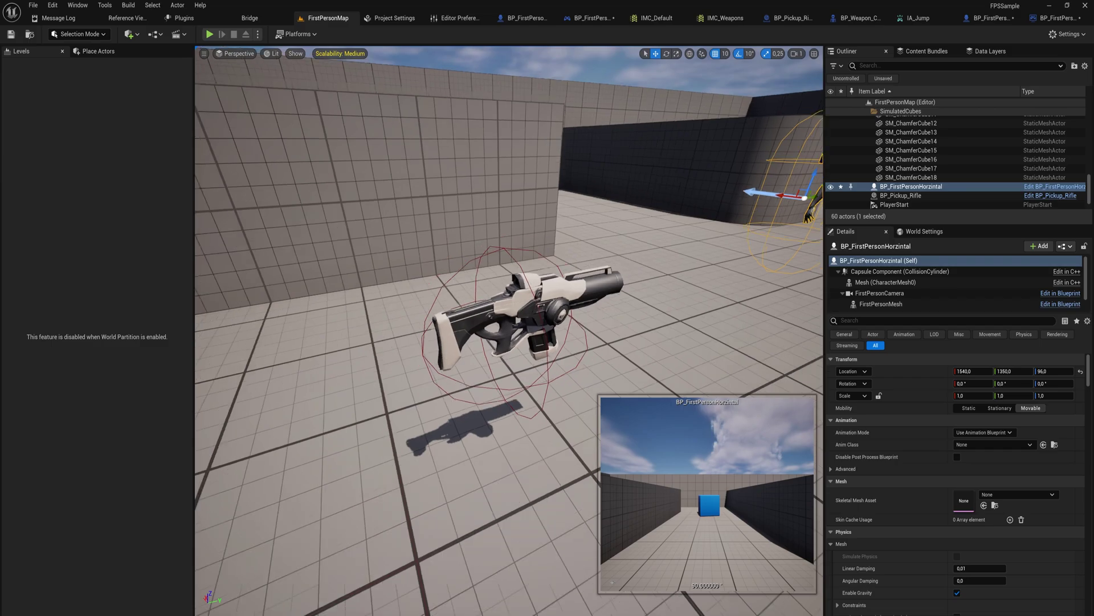
pyautogui.click(1055, 196)
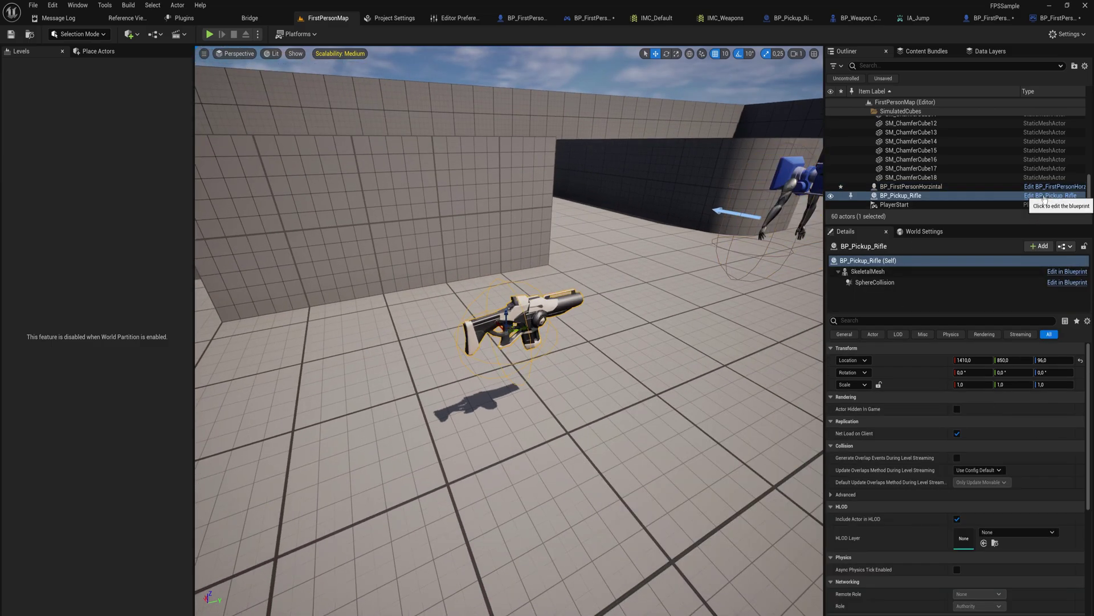
pyautogui.click(1056, 196)
pyautogui.moveTo(319, 383); pyautogui.dragTo(511, 392, button='right')
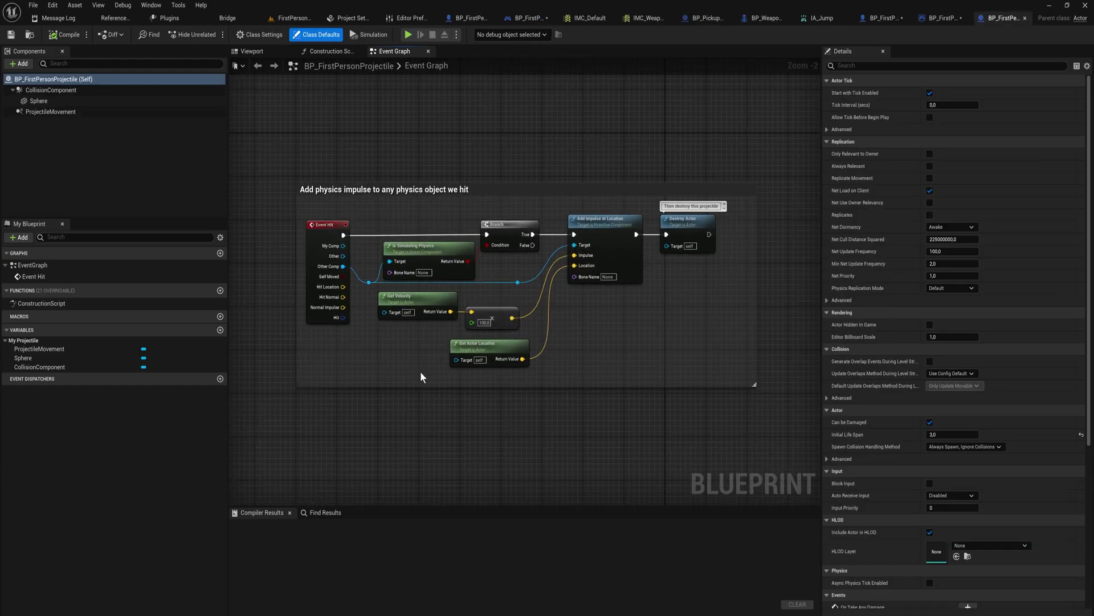
pyautogui.hotkey('ctrl', 'a')
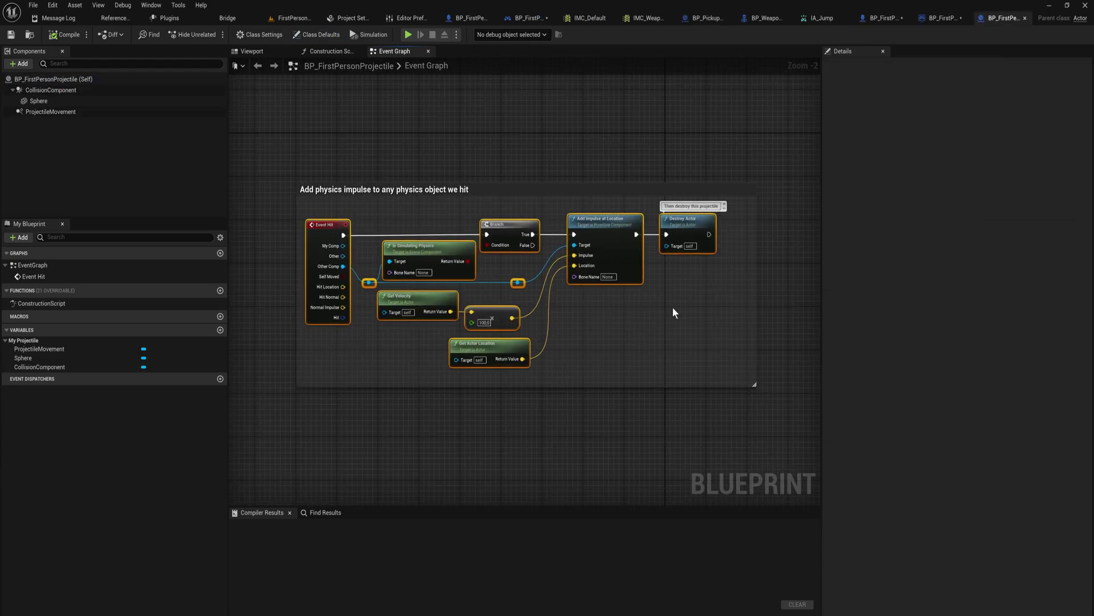
pyautogui.moveTo(673, 307); pyautogui.dragTo(599, 313, button='right')
# Move Destroy Actor aside and add a Cast To Character node from Event Hit's Other pin.
pyautogui.click(604, 274)
pyautogui.moveTo(613, 226); pyautogui.dragTo(768, 228)
pyautogui.moveTo(765, 227); pyautogui.dragTo(980, 228, button='right')
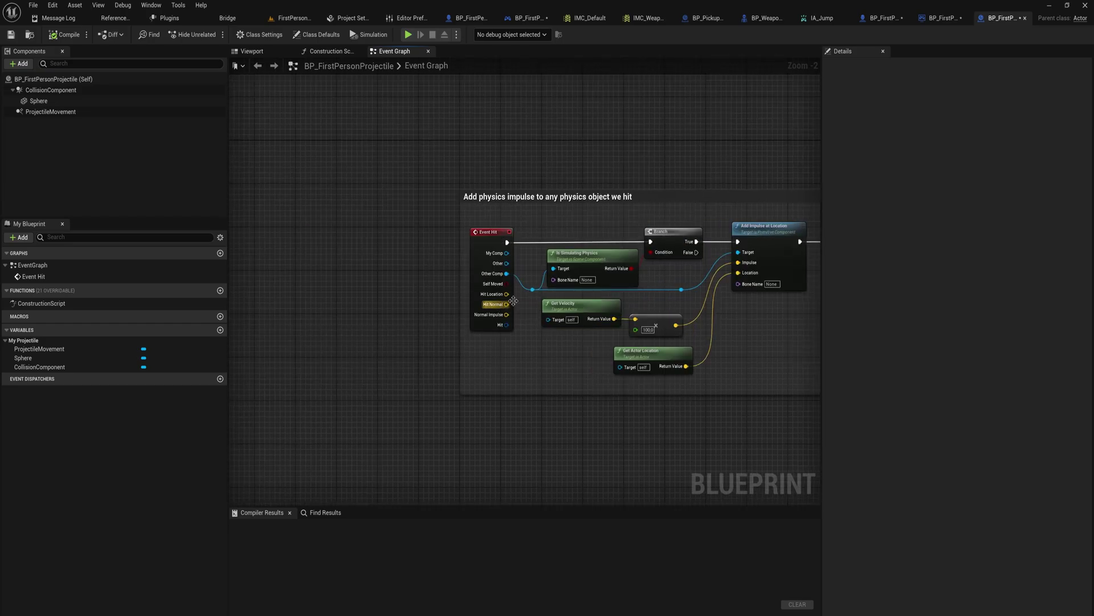
pyautogui.scroll(2, 528, 303)
pyautogui.moveTo(389, 191); pyautogui.dragTo(576, 252)
pyautogui.write('cas')
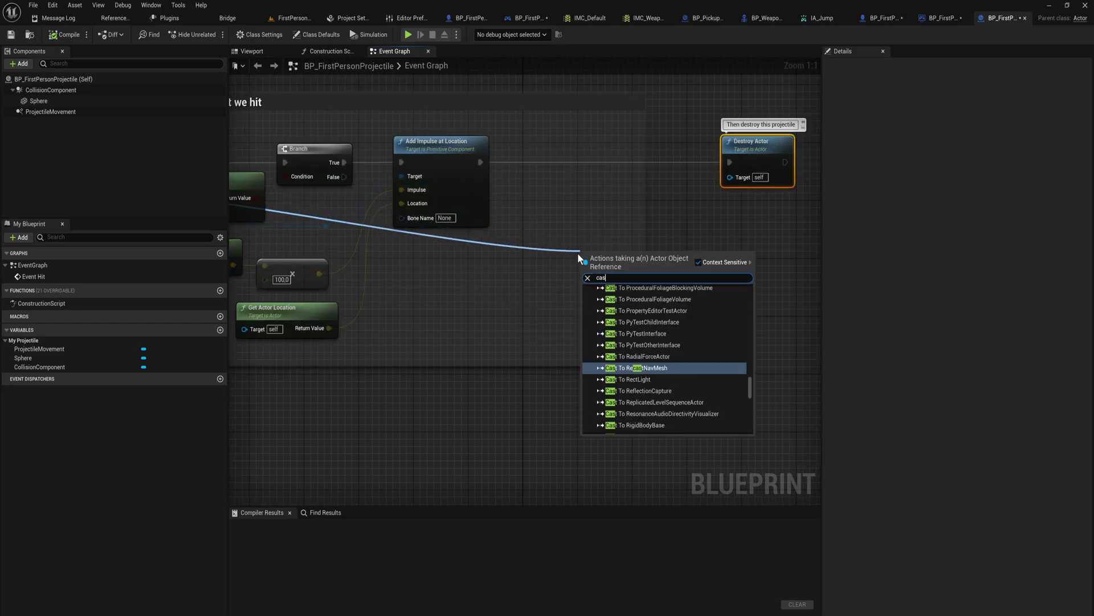
pyautogui.write('t to char')
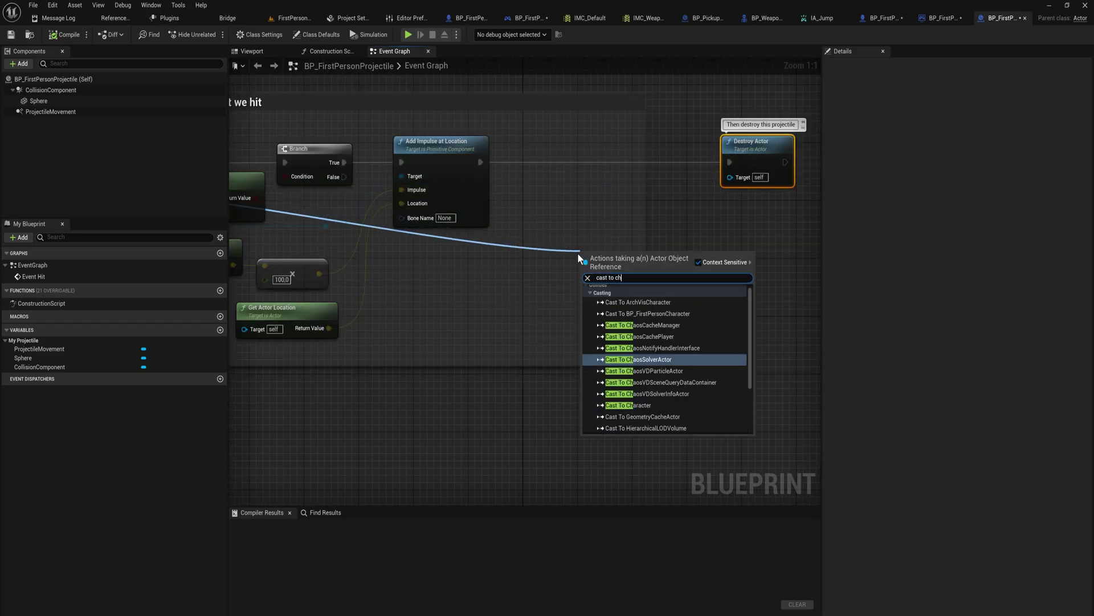
pyautogui.press('Return')
# Run the Cast To Character right after Add Impulse at Location and align it in the gap.
pyautogui.moveTo(593, 251); pyautogui.dragTo(545, 186)
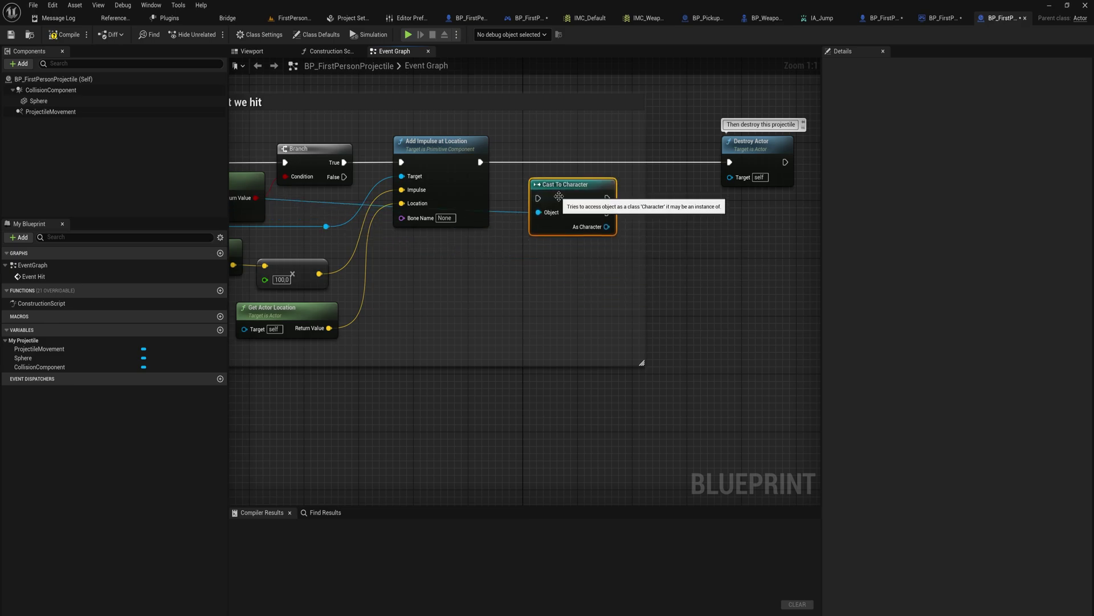
pyautogui.moveTo(479, 163); pyautogui.dragTo(540, 198)
pyautogui.moveTo(542, 196); pyautogui.dragTo(516, 256, button='right')
pyautogui.moveTo(549, 249); pyautogui.dragTo(551, 214)
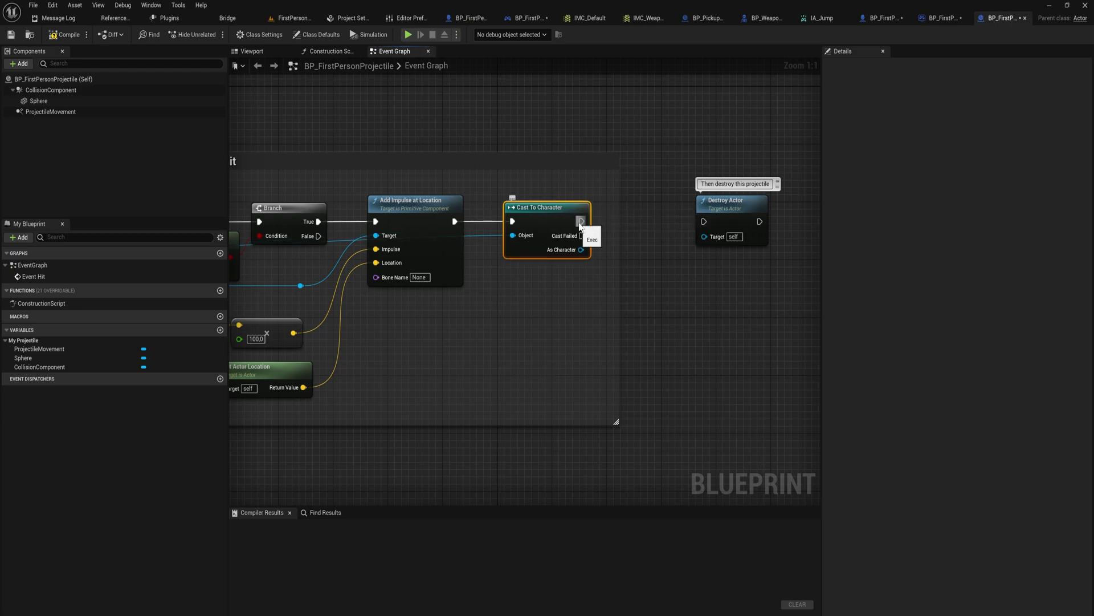
pyautogui.moveTo(582, 221); pyautogui.dragTo(637, 221)
pyautogui.press('Escape')
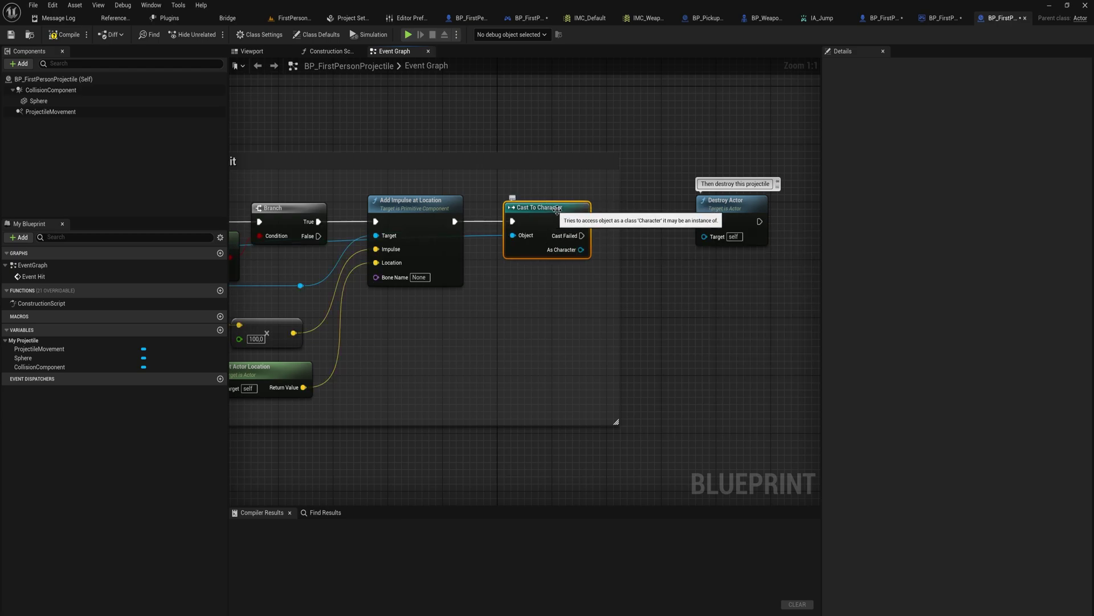
pyautogui.moveTo(556, 213); pyautogui.dragTo(536, 212)
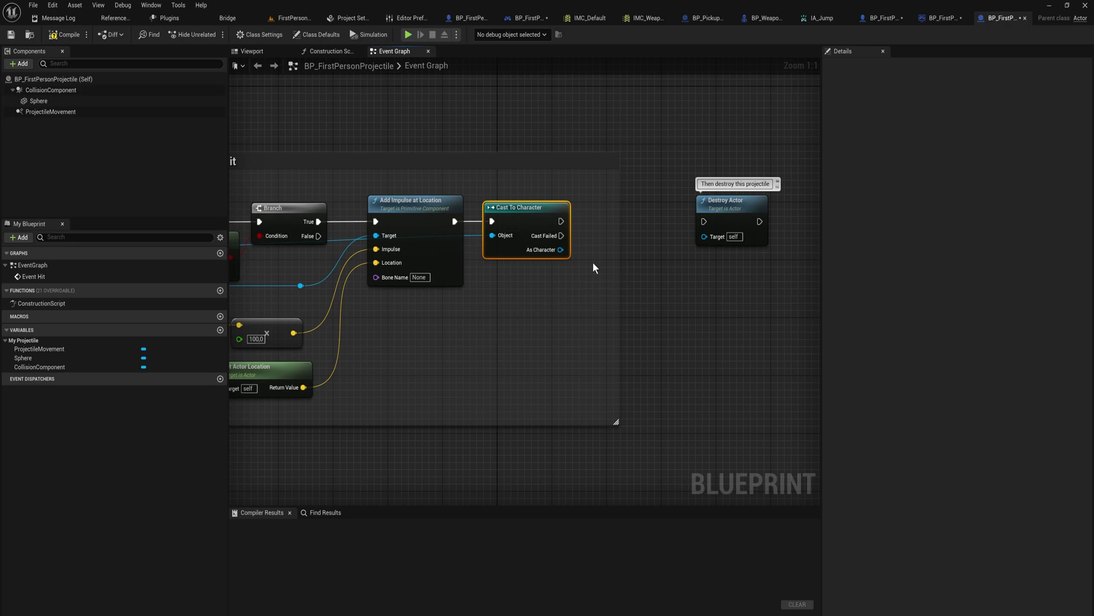
pyautogui.rightClick(504, 327)
# Add a Get Player Controller node beside the cast.
pyautogui.write('get play')
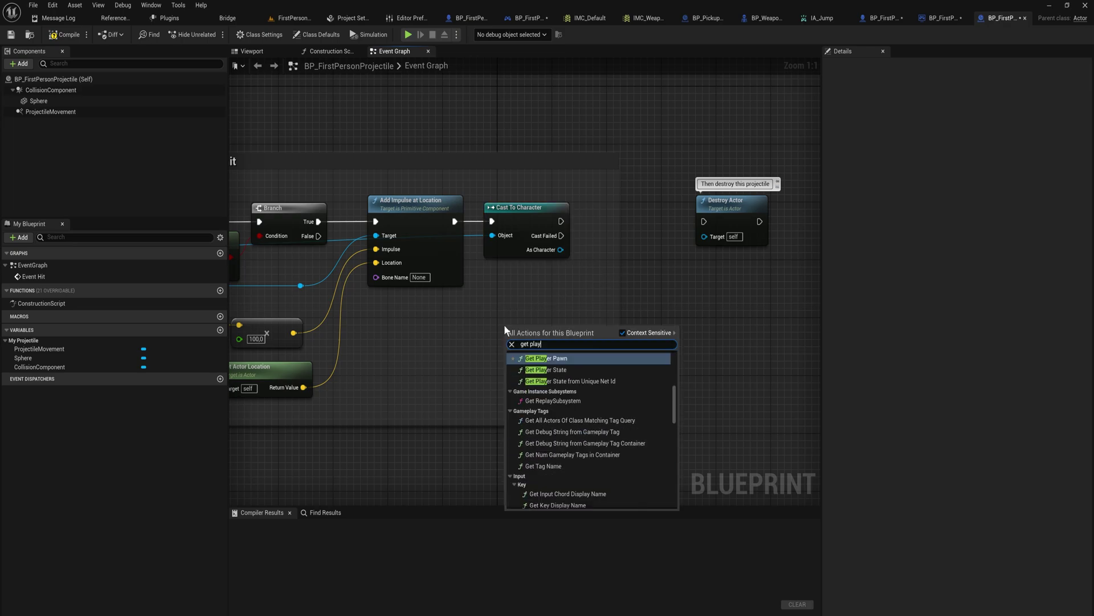
pyautogui.write('er controller')
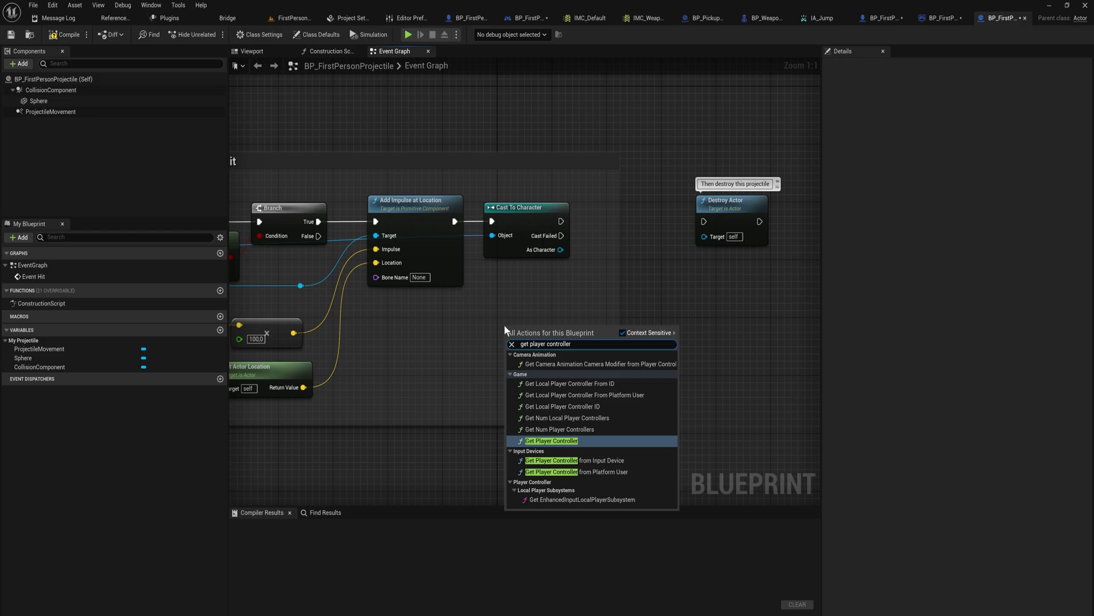
pyautogui.press('Return')
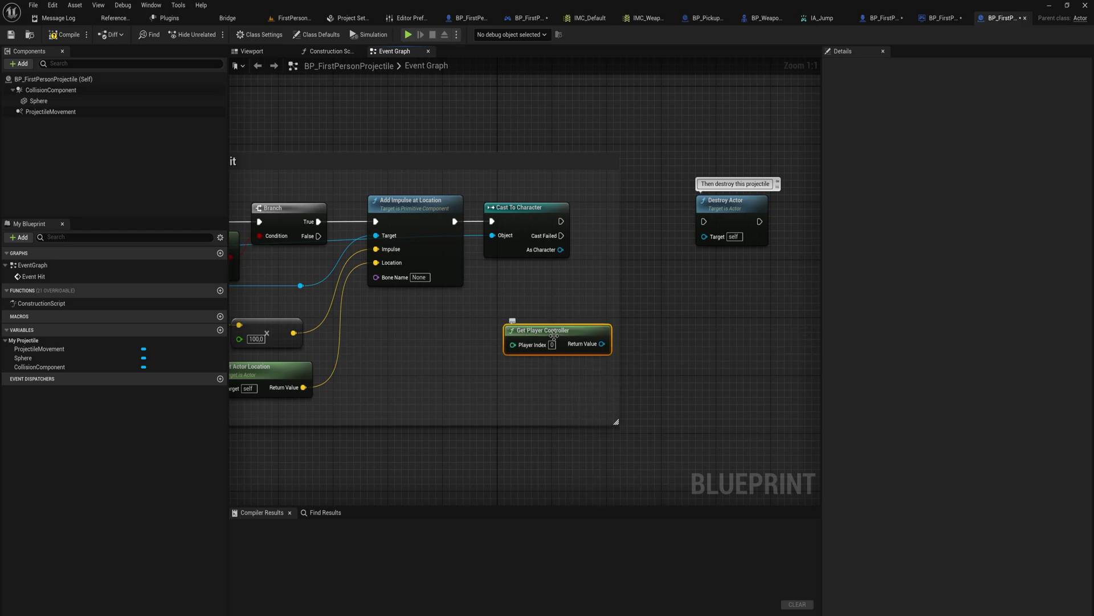
pyautogui.moveTo(555, 335); pyautogui.dragTo(585, 297)
# Add Possess on the player controller, running after a successful cast and before Destroy Actor.
pyautogui.write('poss')
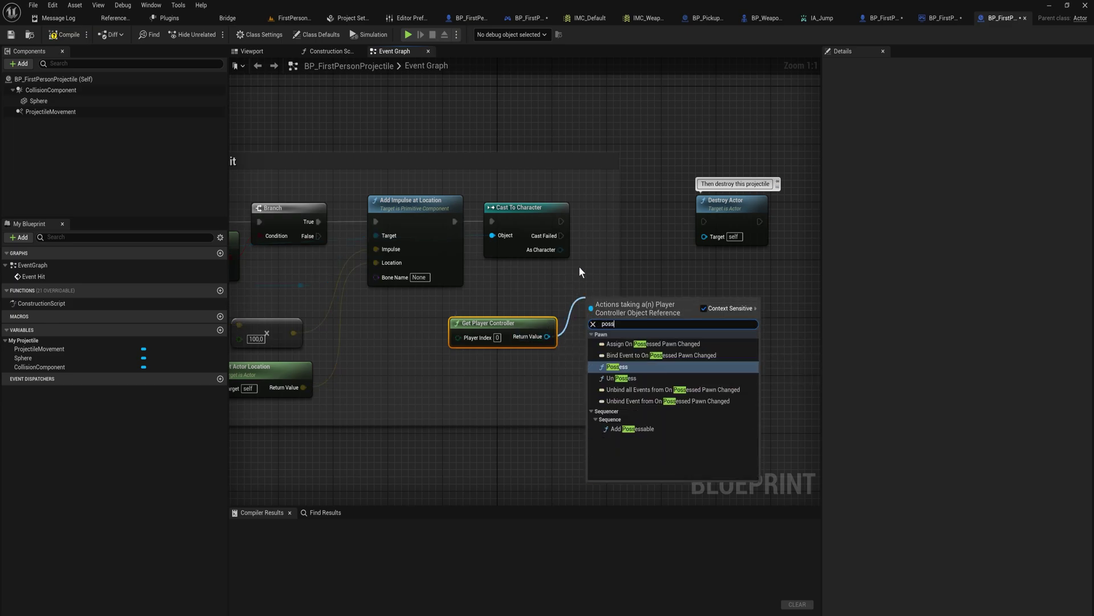
pyautogui.write('es')
pyautogui.click(617, 366)
pyautogui.moveTo(624, 301)
pyautogui.mouseDown()
pyautogui.moveTo(651, 242)
pyautogui.moveTo(567, 254)
pyautogui.moveTo(616, 293)
pyautogui.mouseUp()
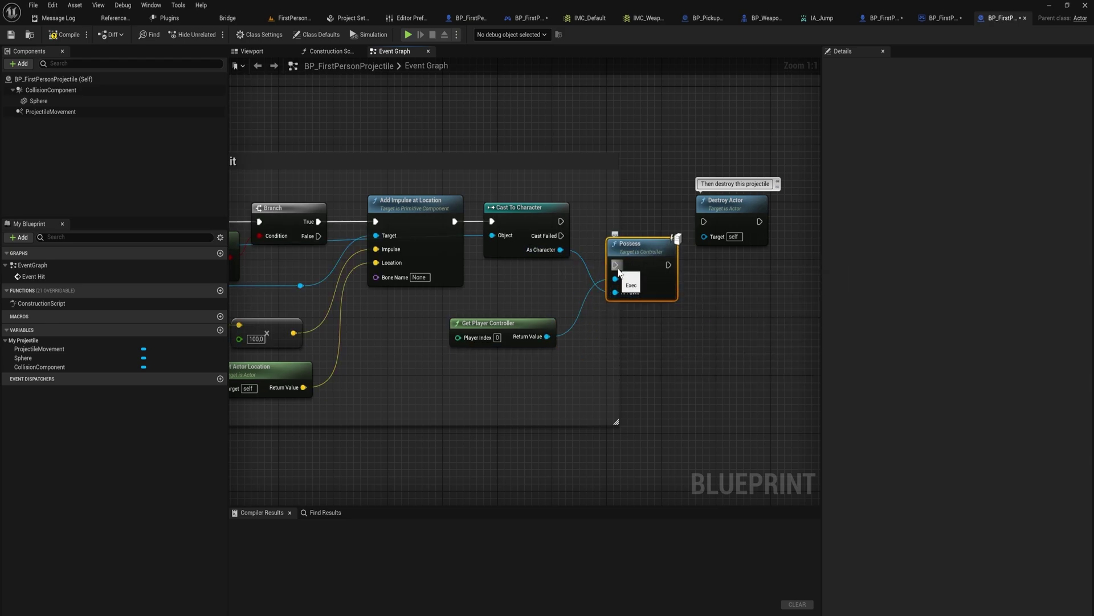
pyautogui.moveTo(615, 265); pyautogui.dragTo(561, 221)
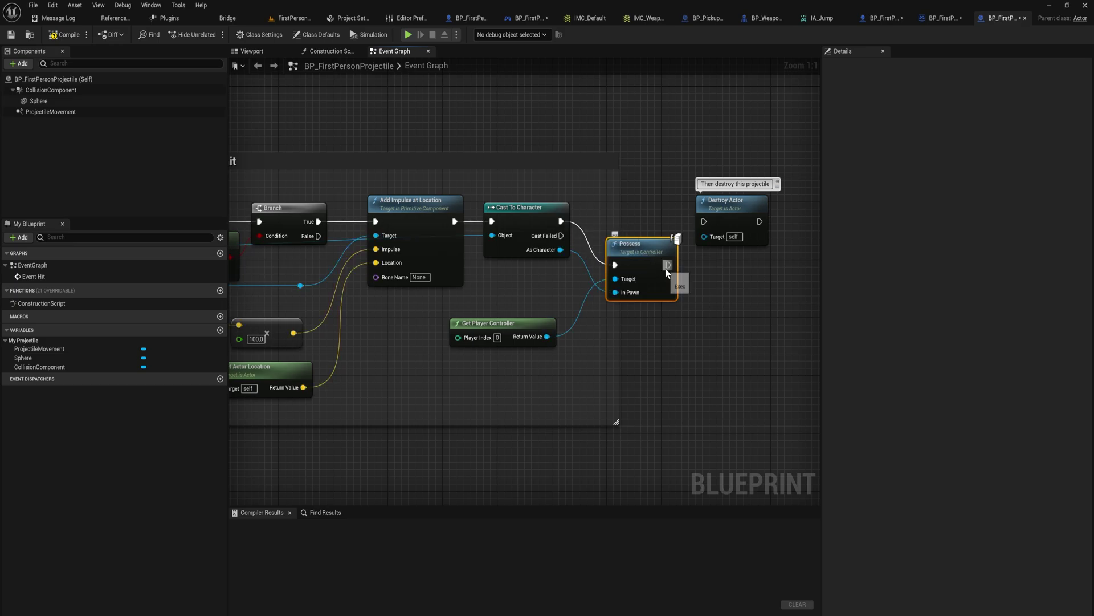
pyautogui.moveTo(668, 264); pyautogui.dragTo(649, 212)
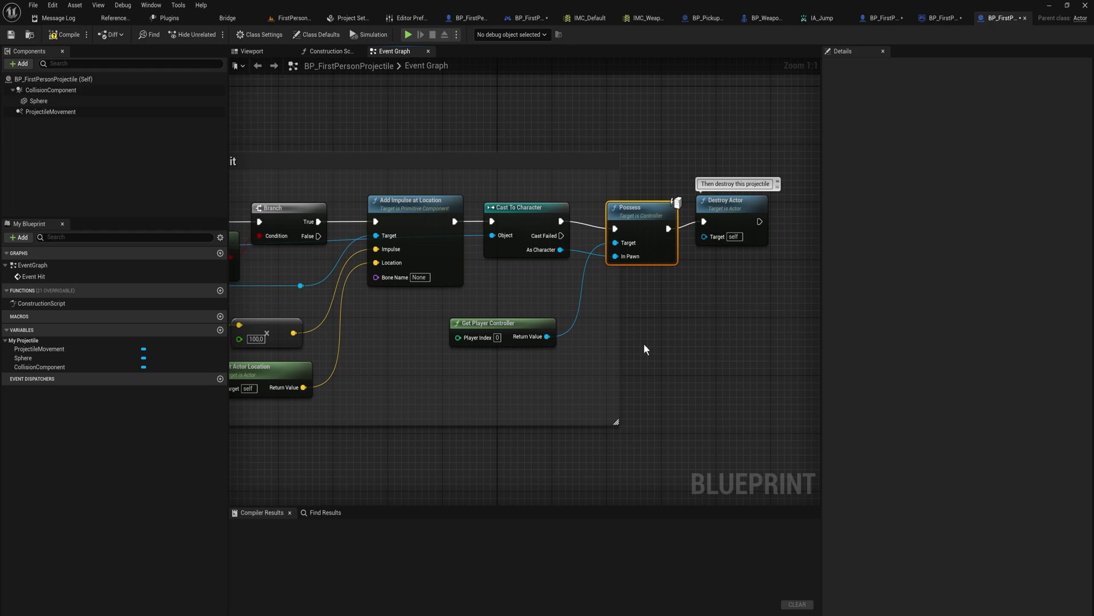
pyautogui.click(883, 18)
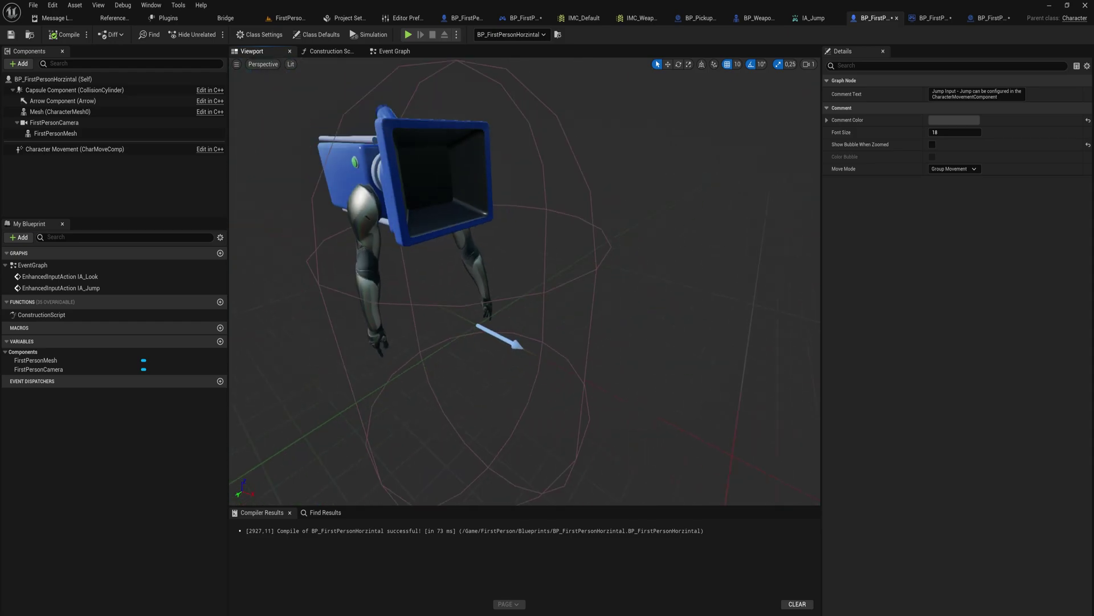
# Add a Cylinder component to BP_FirstPersonHorzintal and orbit the preview to check it.
pyautogui.scroll(-4, 472, 274)
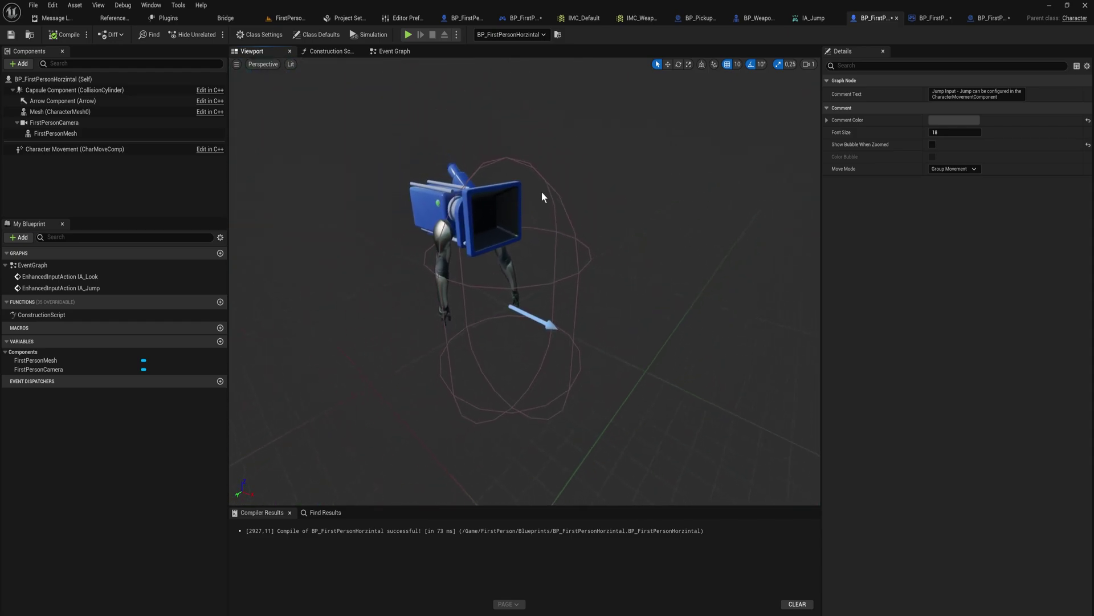
pyautogui.click(24, 65)
pyautogui.write('c')
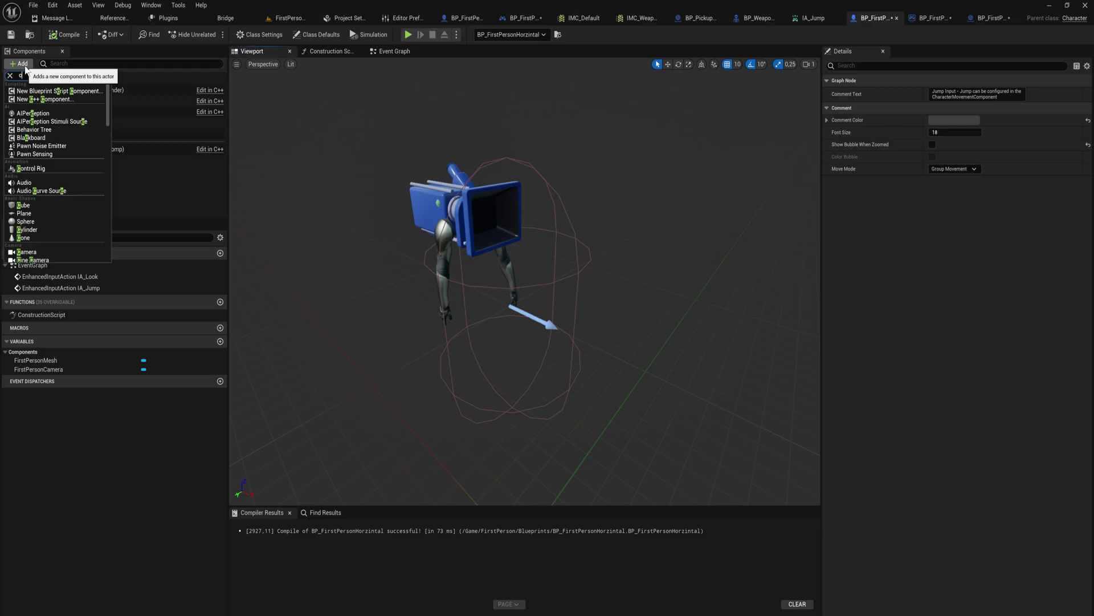
pyautogui.write('yl')
pyautogui.click(36, 91)
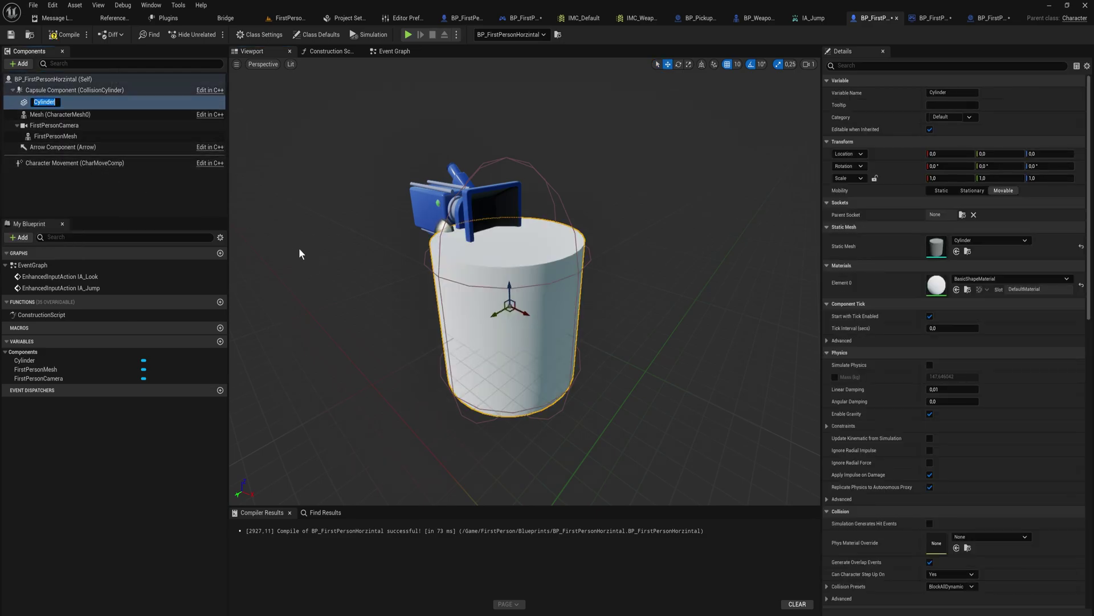
pyautogui.moveTo(299, 247); pyautogui.dragTo(387, 245)
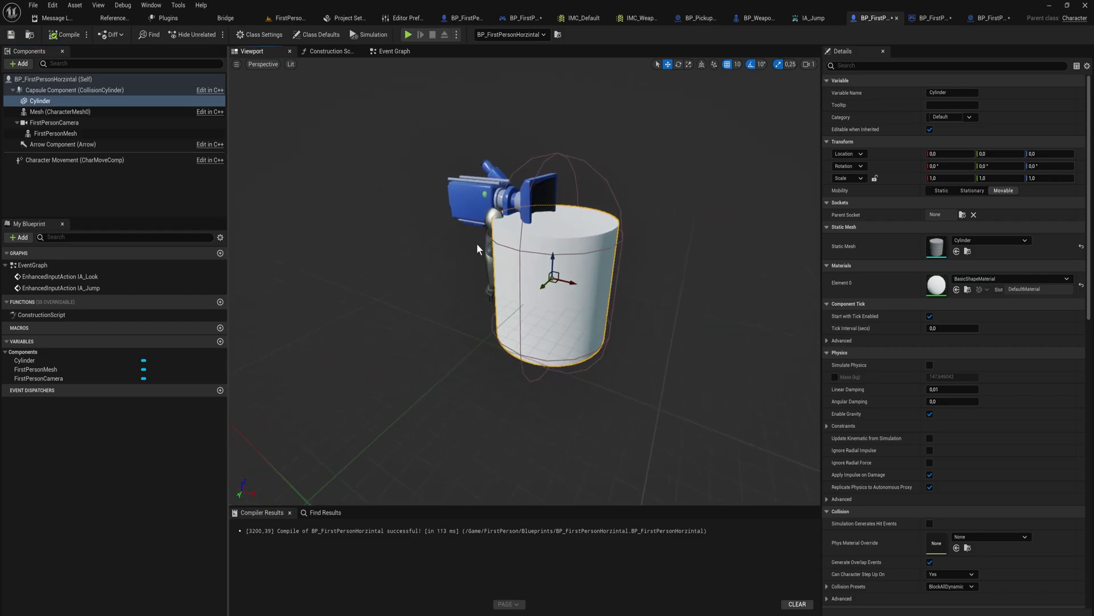
# Play-test FirstPersonMap, shoot the cylinder character to possess it, then stop.
pyautogui.click(290, 17)
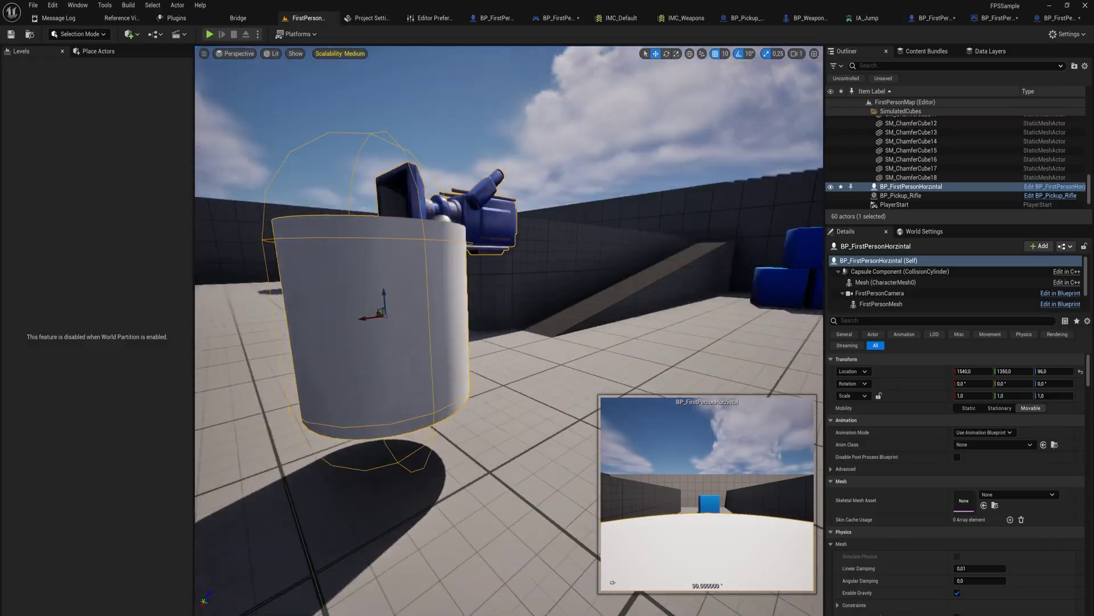
pyautogui.keyDown('alt'); pyautogui.moveTo(388, 246); pyautogui.dragTo(517, 260); pyautogui.keyUp('alt')
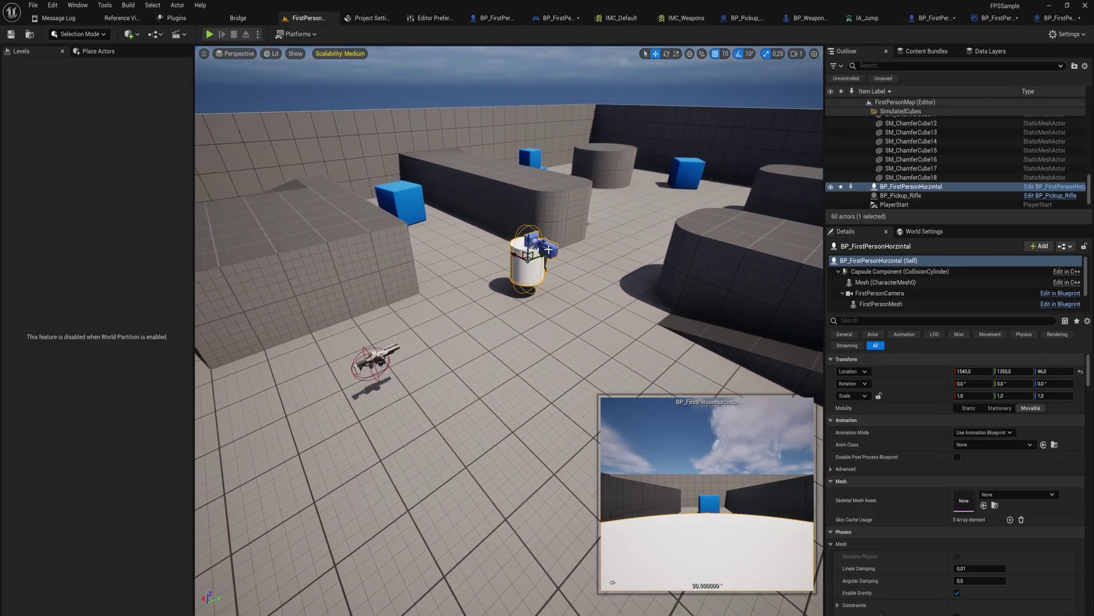
pyautogui.hotkey('alt', 'p')
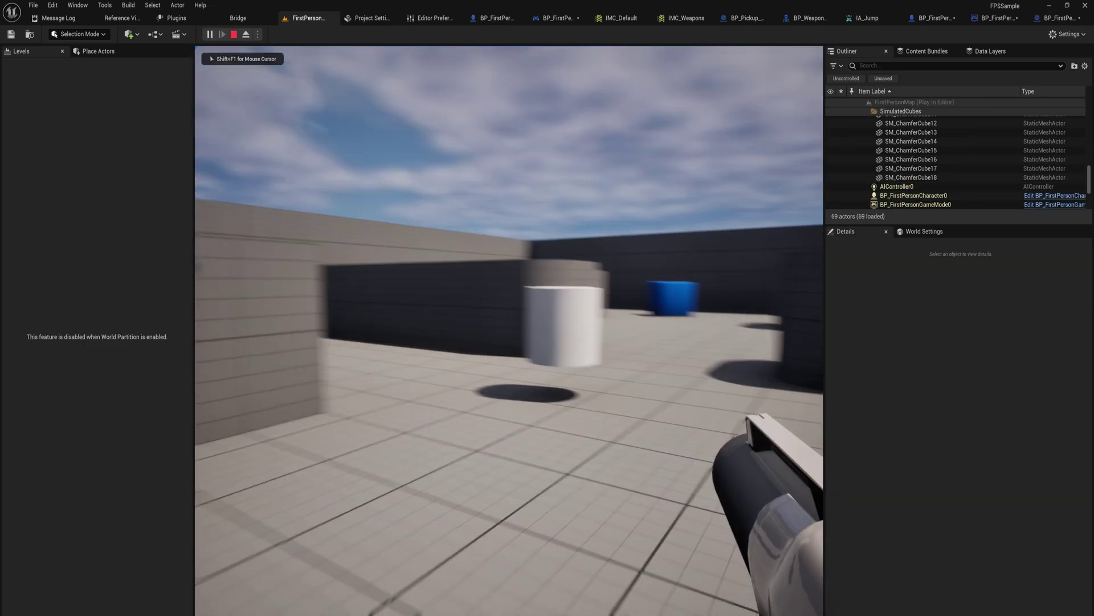
pyautogui.press('w')
pyautogui.press('s')
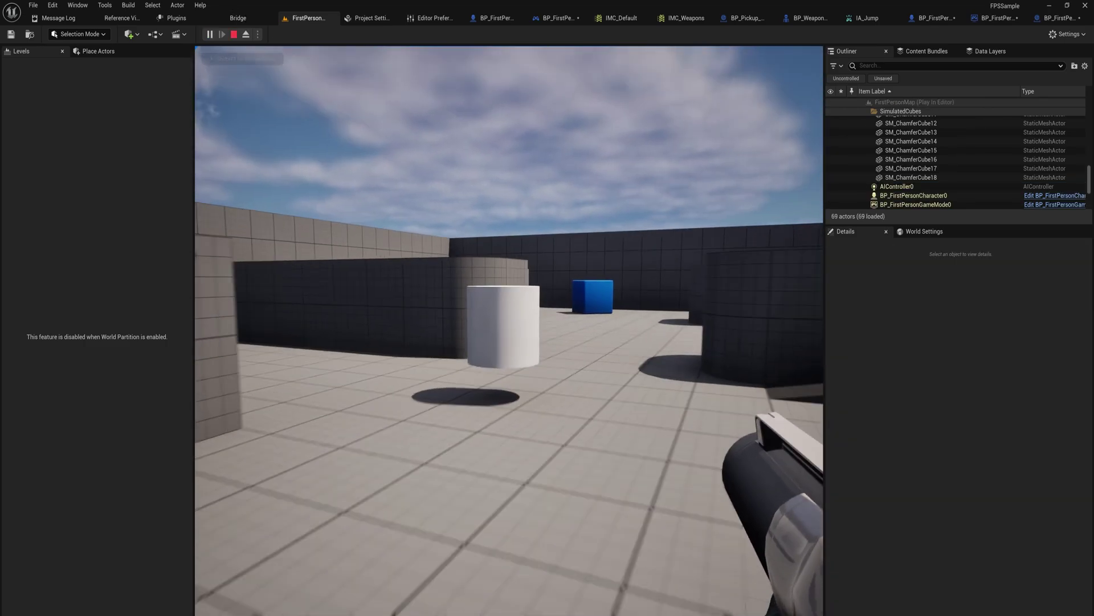
pyautogui.click(509, 331)
pyautogui.press('w')
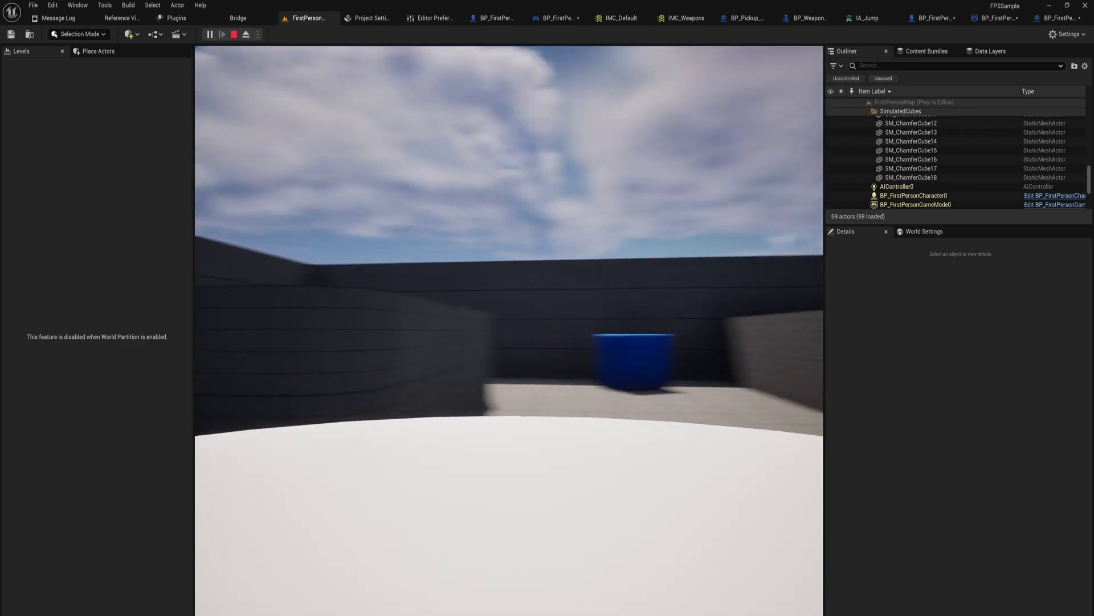
pyautogui.press('Escape')
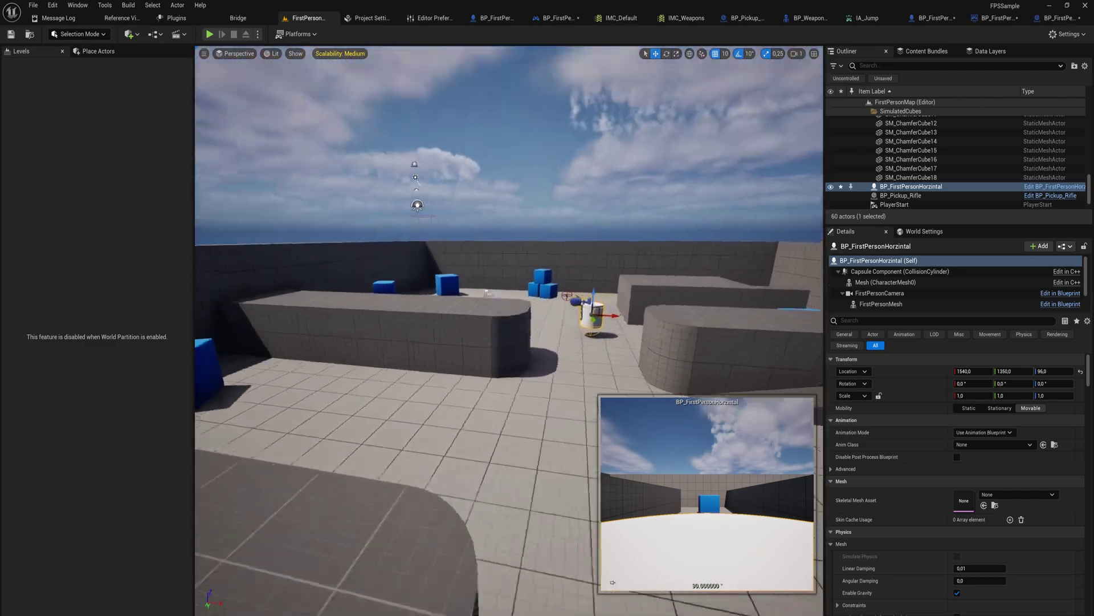
# Move the view toward the character and open the Content Drawer on FirstPerson/Blueprints.
pyautogui.moveTo(554, 287); pyautogui.dragTo(553, 286, button='right')
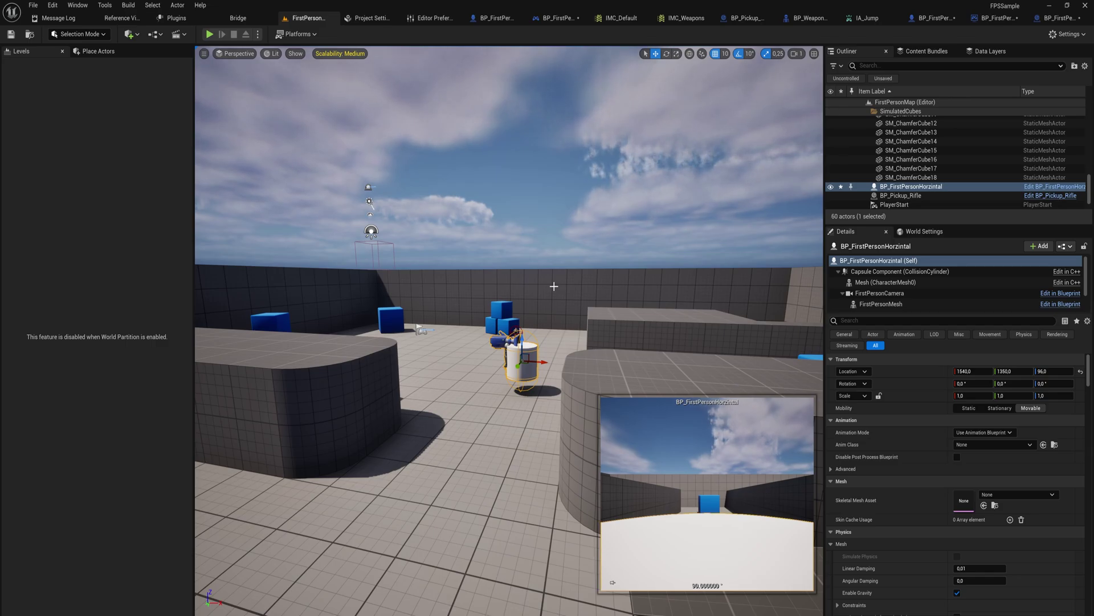
pyautogui.hotkey('ctrl', 'space')
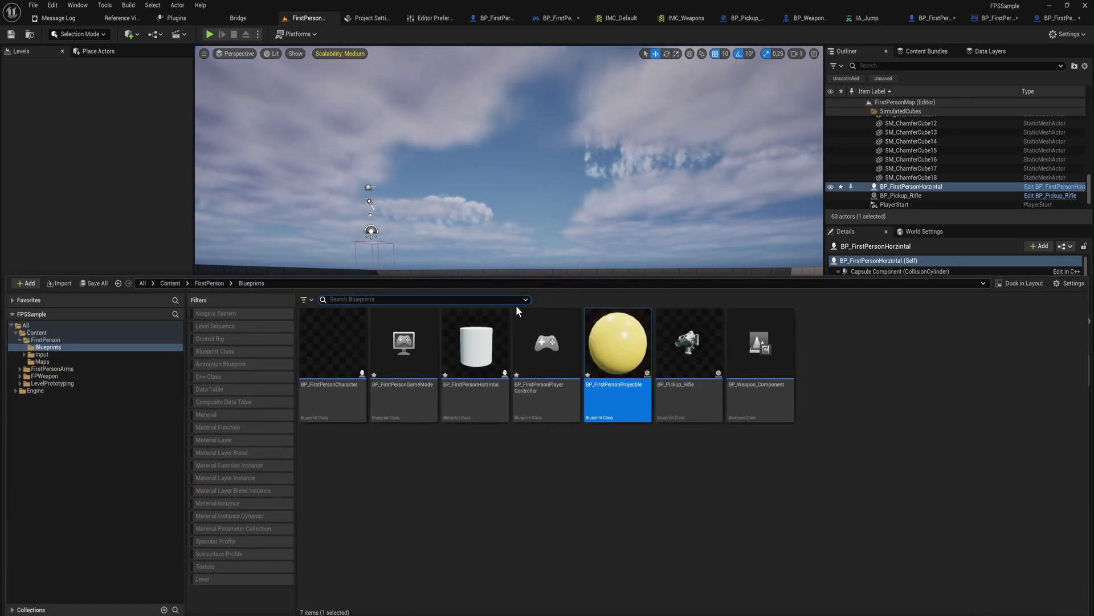
# Start a new Blueprint Class from the Content Drawer and highlight the Actor parent option.
pyautogui.rightClick(528, 483)
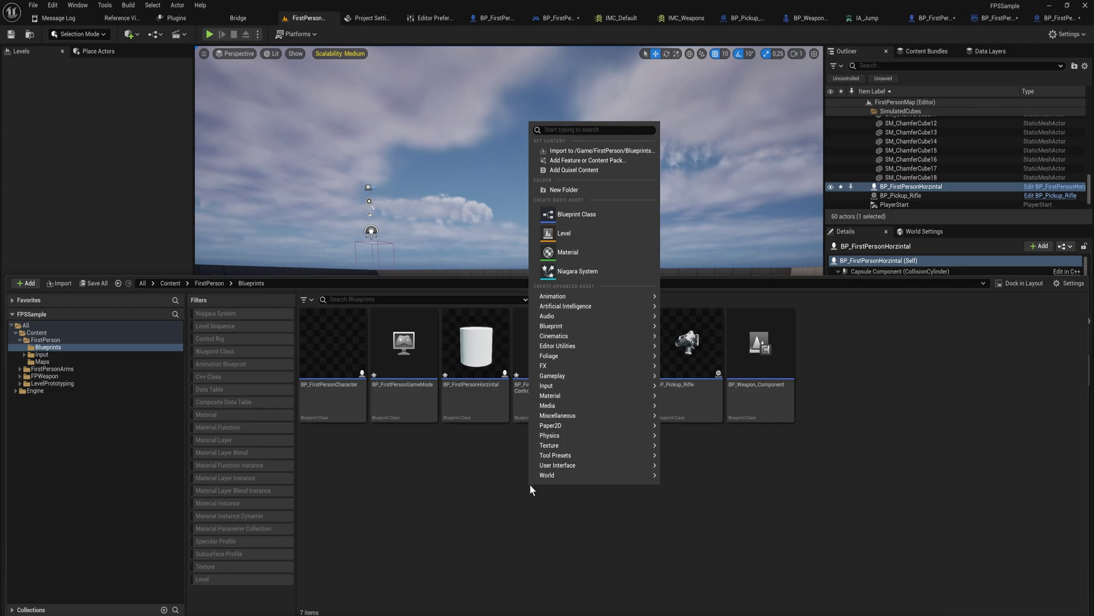
pyautogui.click(610, 217)
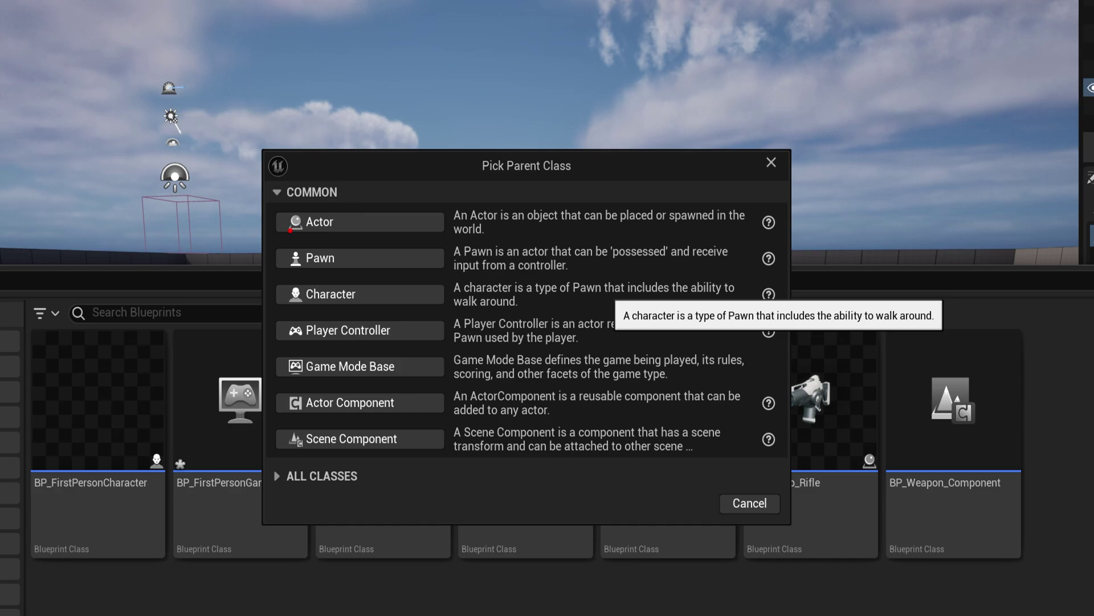
pyautogui.moveTo(284, 236); pyautogui.dragTo(338, 238)
pyautogui.moveTo(290, 274); pyautogui.dragTo(342, 270)
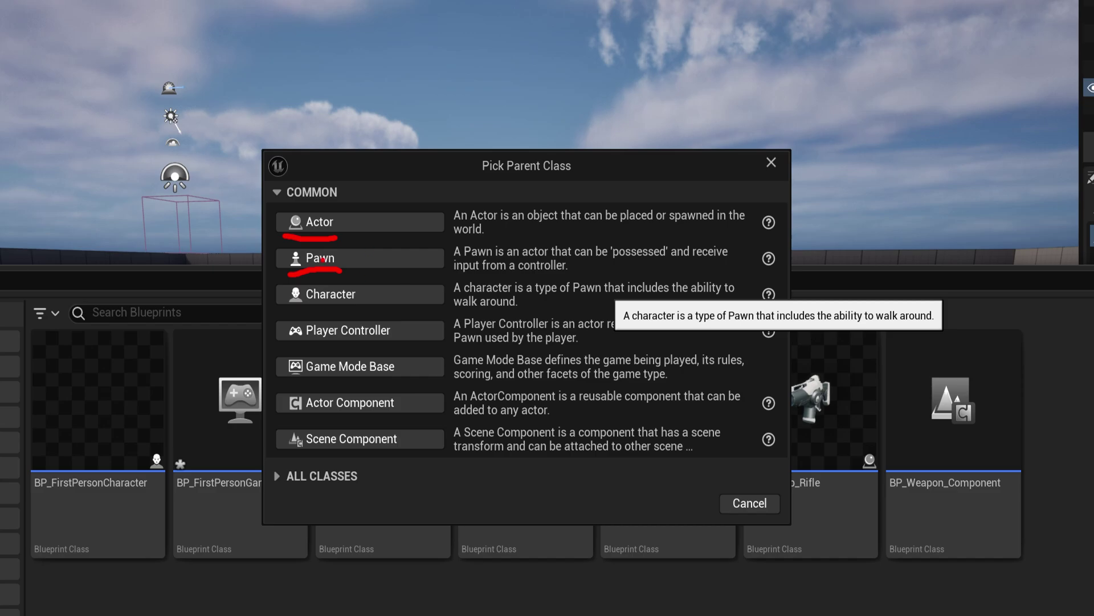
pyautogui.moveTo(286, 263)
pyautogui.mouseDown()
pyautogui.moveTo(266, 249)
pyautogui.moveTo(282, 216)
pyautogui.mouseUp()
pyautogui.moveTo(342, 260)
pyautogui.mouseDown()
pyautogui.moveTo(365, 261)
pyautogui.moveTo(370, 275)
pyautogui.mouseUp()
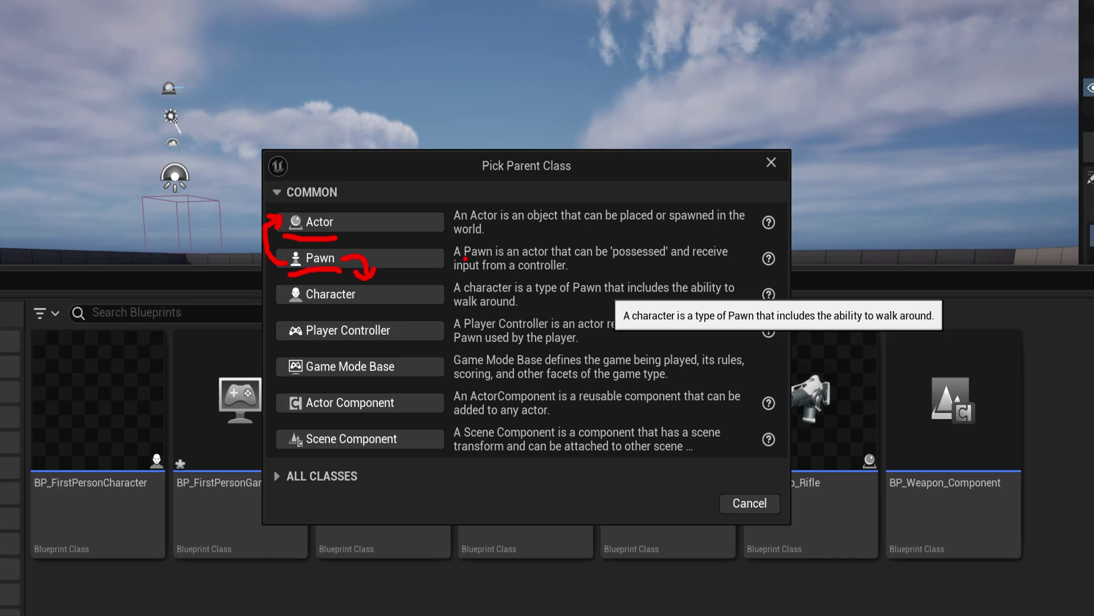
pyautogui.moveTo(291, 306); pyautogui.dragTo(353, 308)
pyautogui.moveTo(440, 253)
pyautogui.mouseDown()
pyautogui.moveTo(489, 213)
pyautogui.moveTo(474, 249)
pyautogui.moveTo(490, 264)
pyautogui.moveTo(509, 234)
pyautogui.mouseUp()
pyautogui.moveTo(439, 291)
pyautogui.mouseDown()
pyautogui.moveTo(463, 299)
pyautogui.moveTo(516, 364)
pyautogui.mouseUp()
pyautogui.moveTo(506, 316)
pyautogui.mouseDown()
pyautogui.moveTo(503, 362)
pyautogui.moveTo(516, 365)
pyautogui.moveTo(496, 329)
pyautogui.moveTo(470, 315)
pyautogui.moveTo(478, 388)
pyautogui.mouseUp()
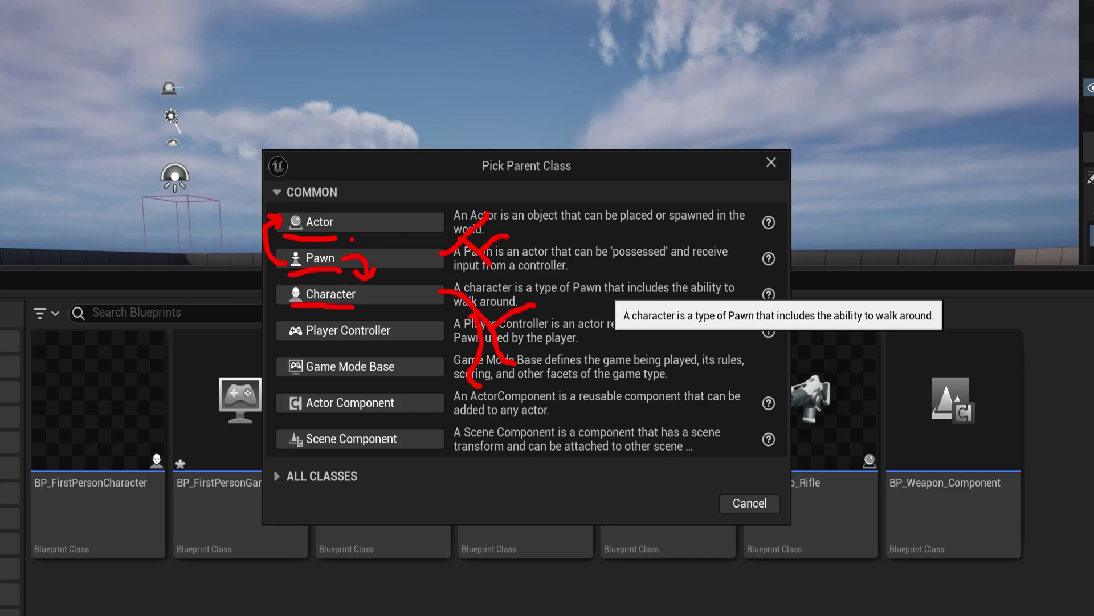
pyautogui.moveTo(368, 225)
pyautogui.mouseDown()
pyautogui.moveTo(416, 153)
pyautogui.moveTo(436, 142)
pyautogui.mouseUp()
pyautogui.moveTo(403, 175)
pyautogui.mouseDown()
pyautogui.moveTo(380, 147)
pyautogui.moveTo(385, 133)
pyautogui.mouseUp()
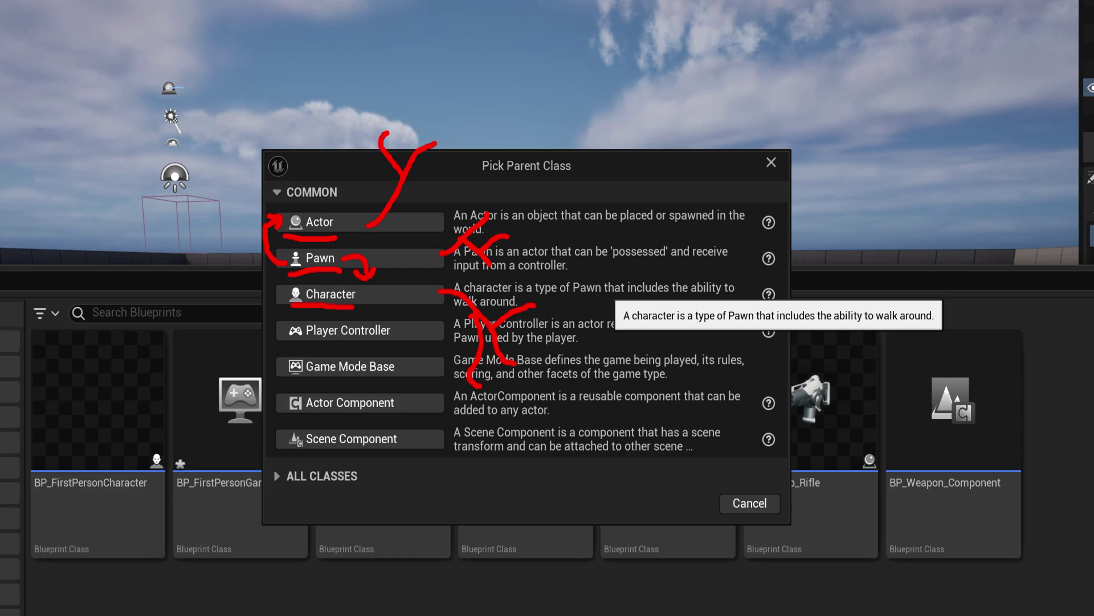
pyautogui.moveTo(396, 206); pyautogui.dragTo(449, 181)
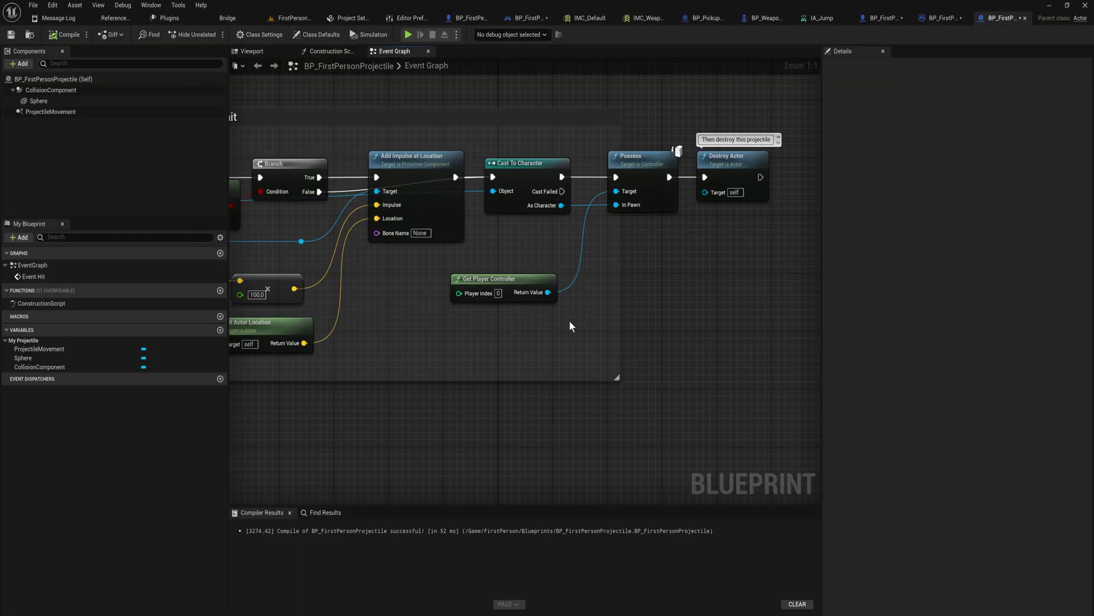
# Add a Get Game Mode node in the Event Graph and drag out its Return Value.
pyautogui.scroll(1, 570, 324)
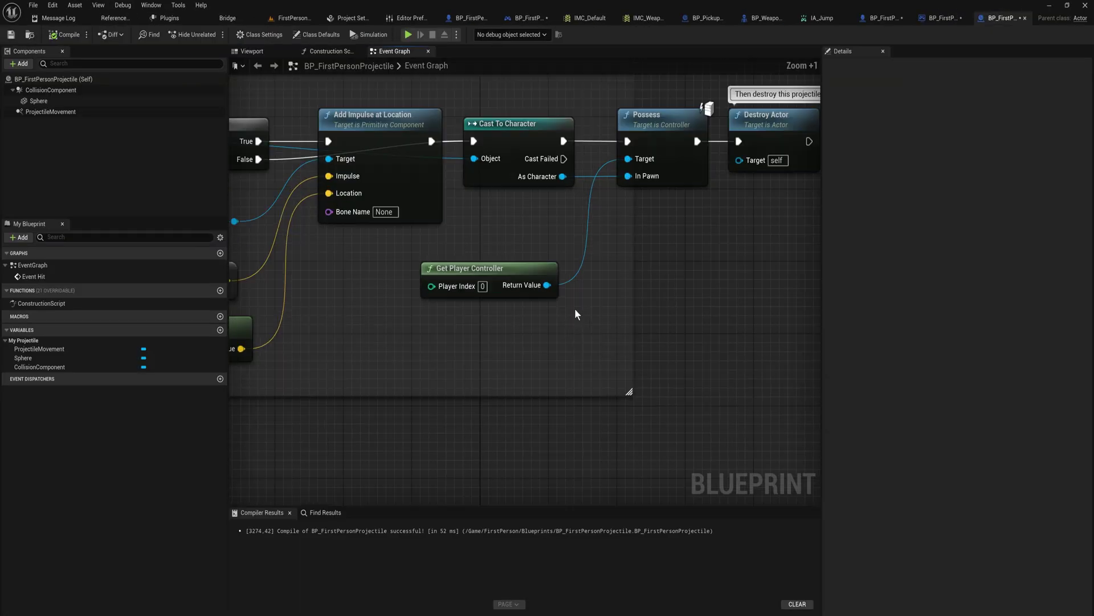
pyautogui.rightClick(481, 331)
pyautogui.write('game m')
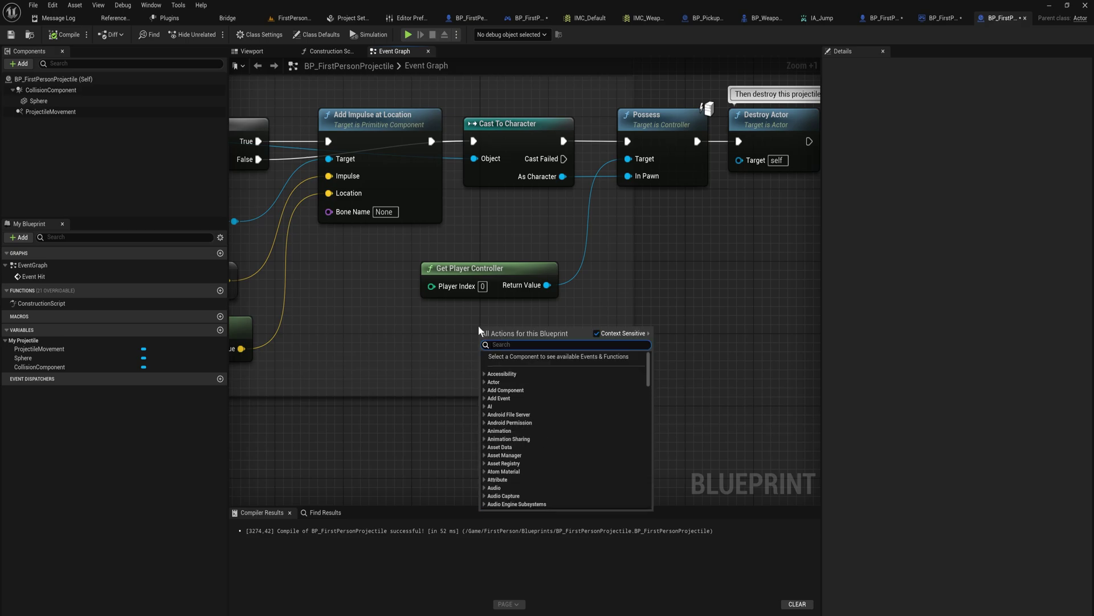
pyautogui.write('ode')
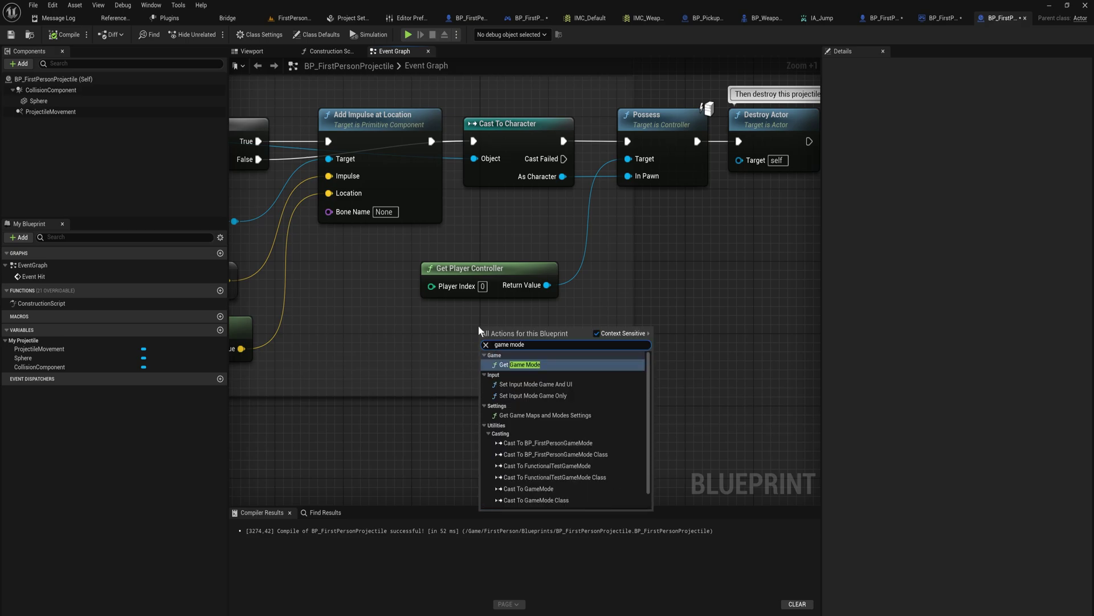
pyautogui.press('Return')
pyautogui.moveTo(477, 347); pyautogui.dragTo(557, 356)
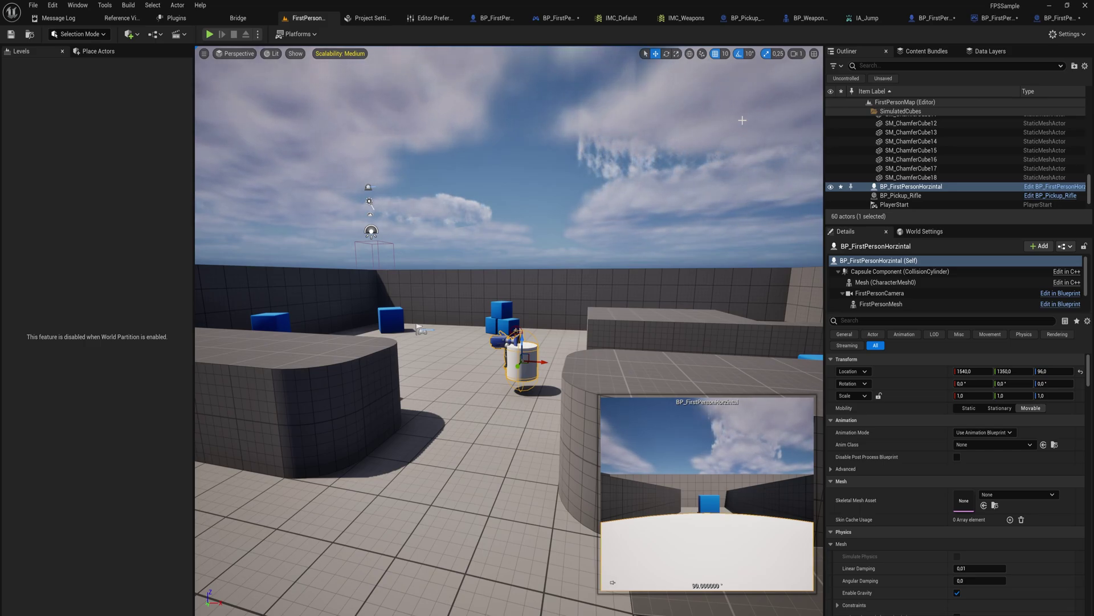
# Switch to BP_FirstPersonCharacter and show its Viewport with the arms, gun and capsule.
pyautogui.click(511, 20)
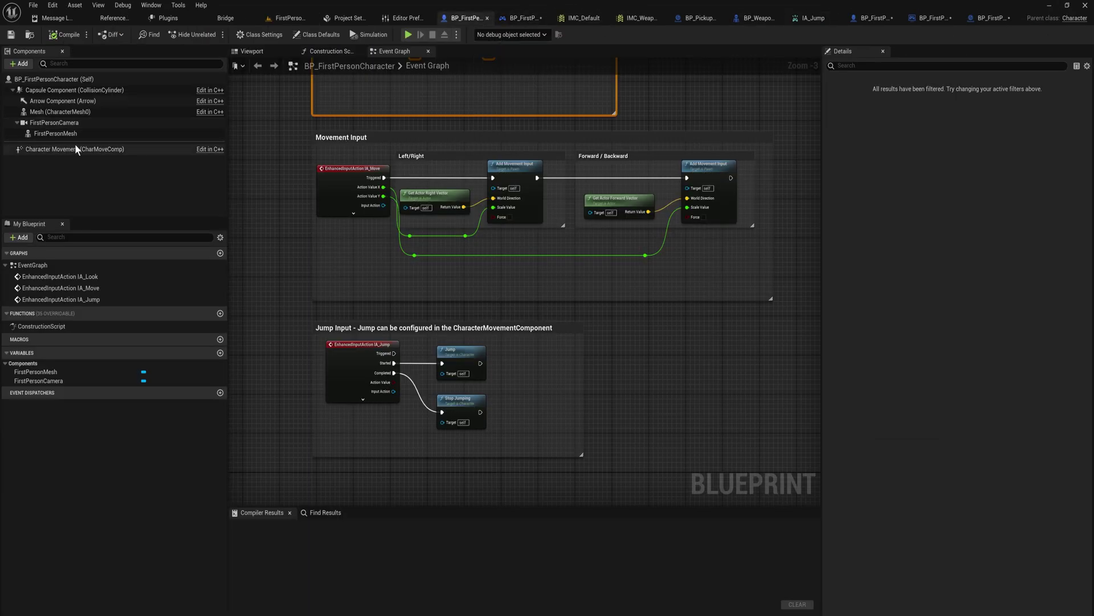
pyautogui.click(254, 53)
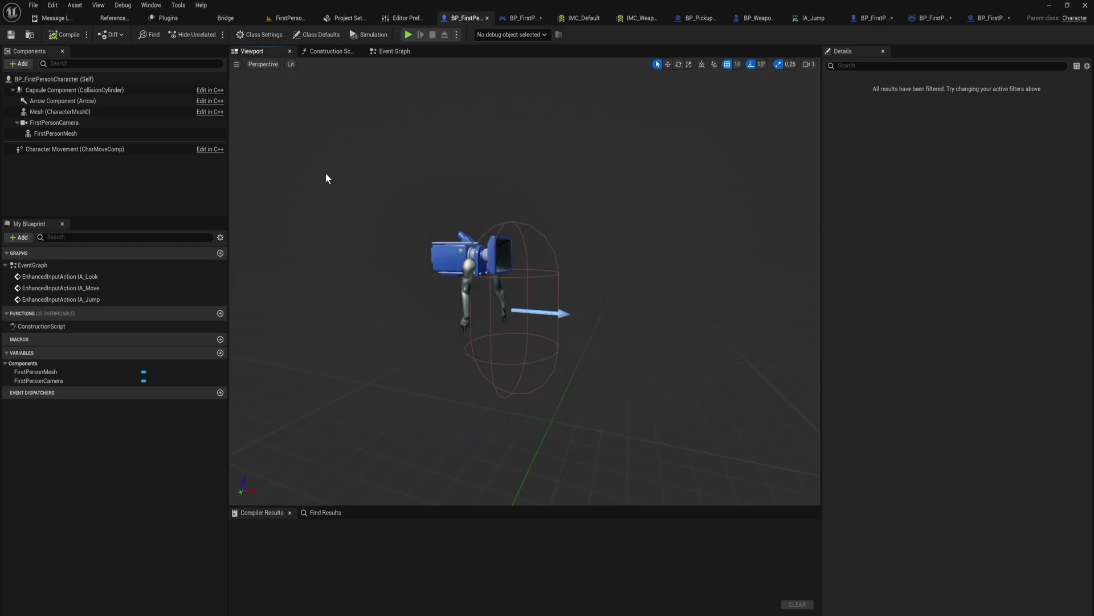